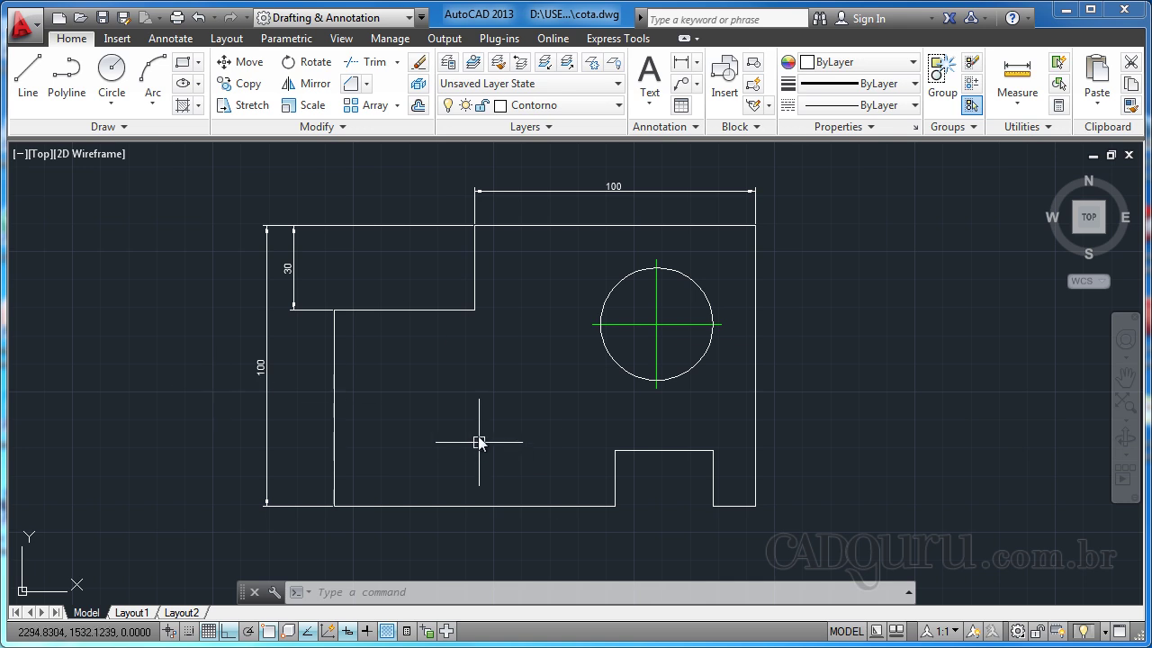
- Examine the existing linear dimensions along the part's upper edge and left side, selecting each one in turn
{"action": "middle_click_drag", "start_coordinate": [489, 435], "coordinate": [494, 434]}
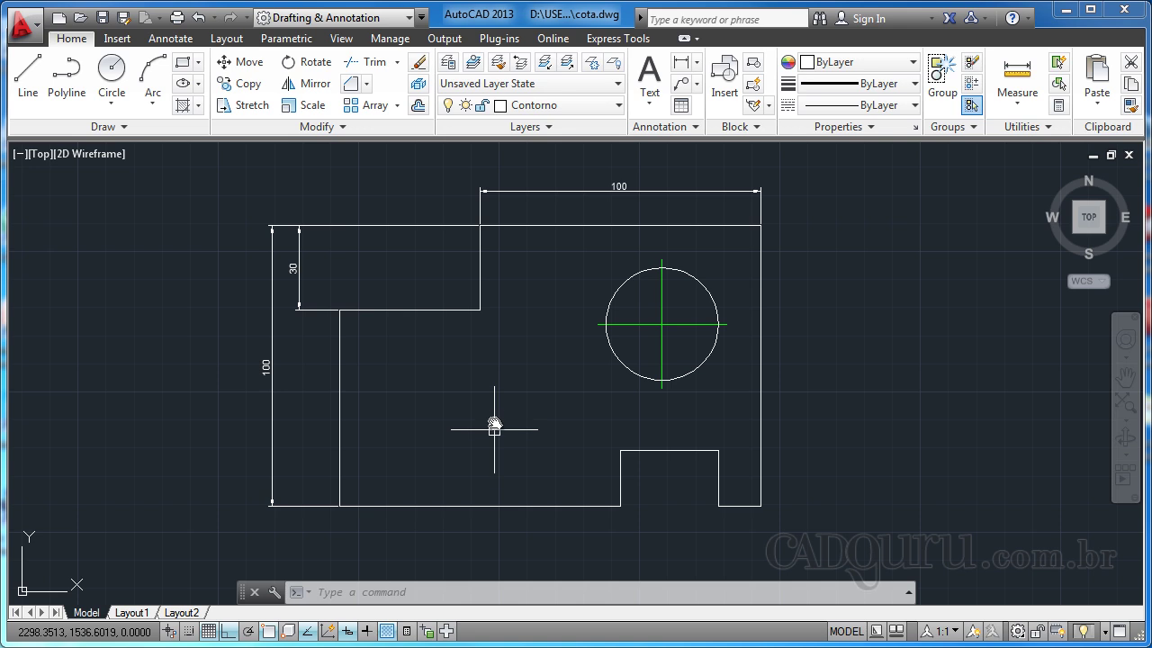
{"action": "middle_click_drag", "start_coordinate": [536, 323], "coordinate": [503, 368]}
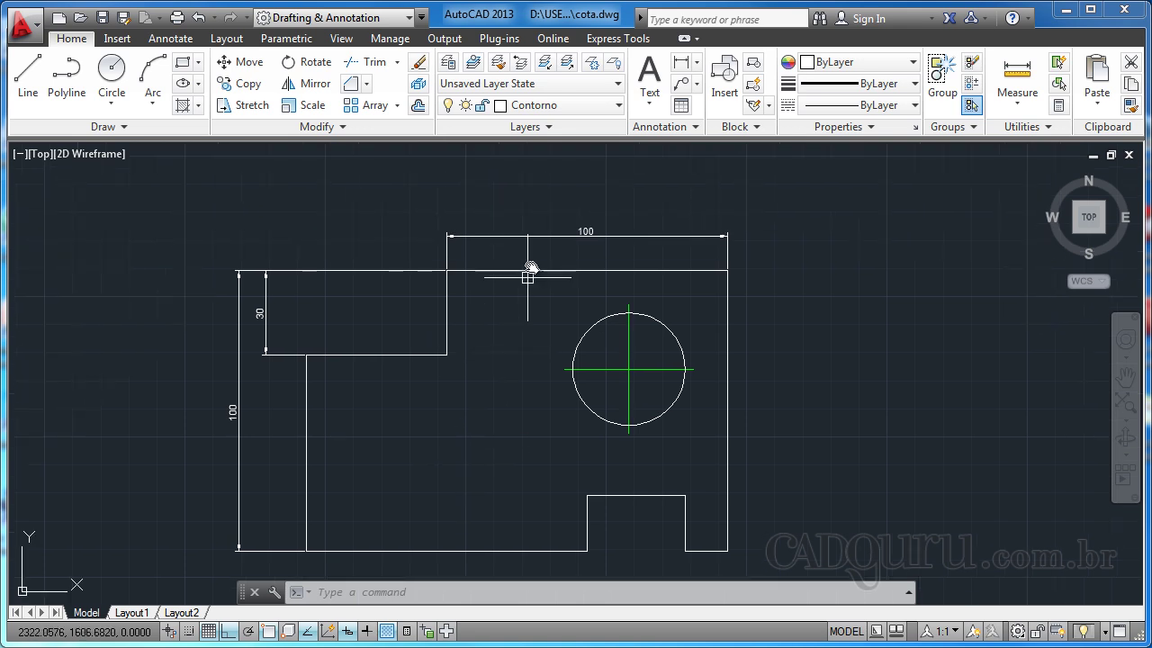
{"action": "scroll", "coordinate": [564, 266], "scroll_direction": "up", "scroll_amount": 2}
{"action": "middle_click_drag", "start_coordinate": [586, 277], "coordinate": [545, 334]}
{"action": "scroll", "coordinate": [586, 301], "scroll_direction": "up", "scroll_amount": 2}
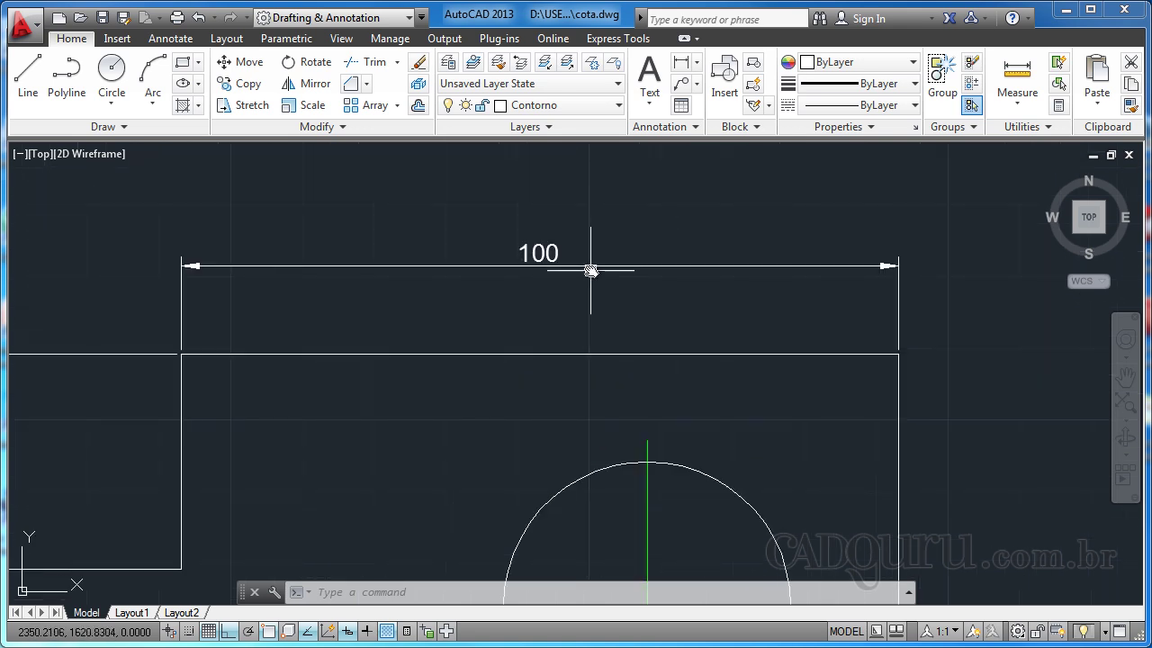
{"action": "left_click", "coordinate": [592, 265]}
{"action": "key", "text": "Escape"}
{"action": "middle_click_drag", "start_coordinate": [397, 323], "coordinate": [688, 268]}
{"action": "middle_click_drag", "start_coordinate": [336, 378], "coordinate": [712, 356]}
{"action": "left_click", "coordinate": [389, 387]}
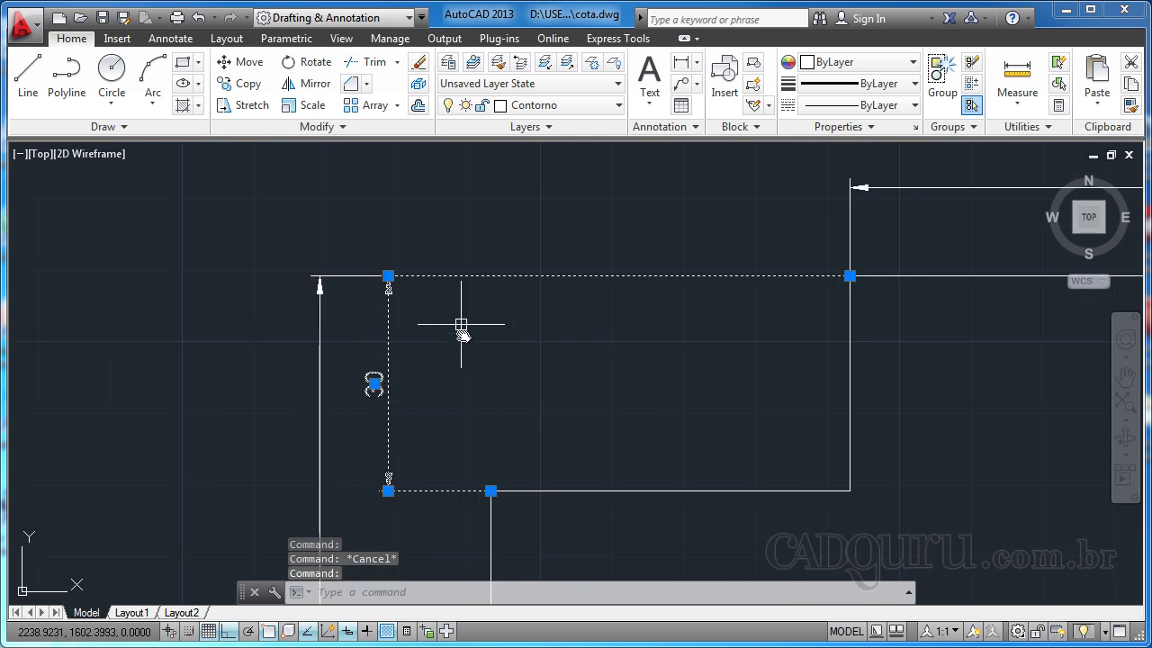
{"action": "scroll", "coordinate": [475, 332], "scroll_direction": "down", "scroll_amount": 2}
{"action": "middle_click_drag", "start_coordinate": [479, 396], "coordinate": [458, 320]}
{"action": "key", "text": "Escape"}
{"action": "left_click", "coordinate": [359, 442]}
{"action": "middle_click_drag", "start_coordinate": [470, 489], "coordinate": [347, 398]}
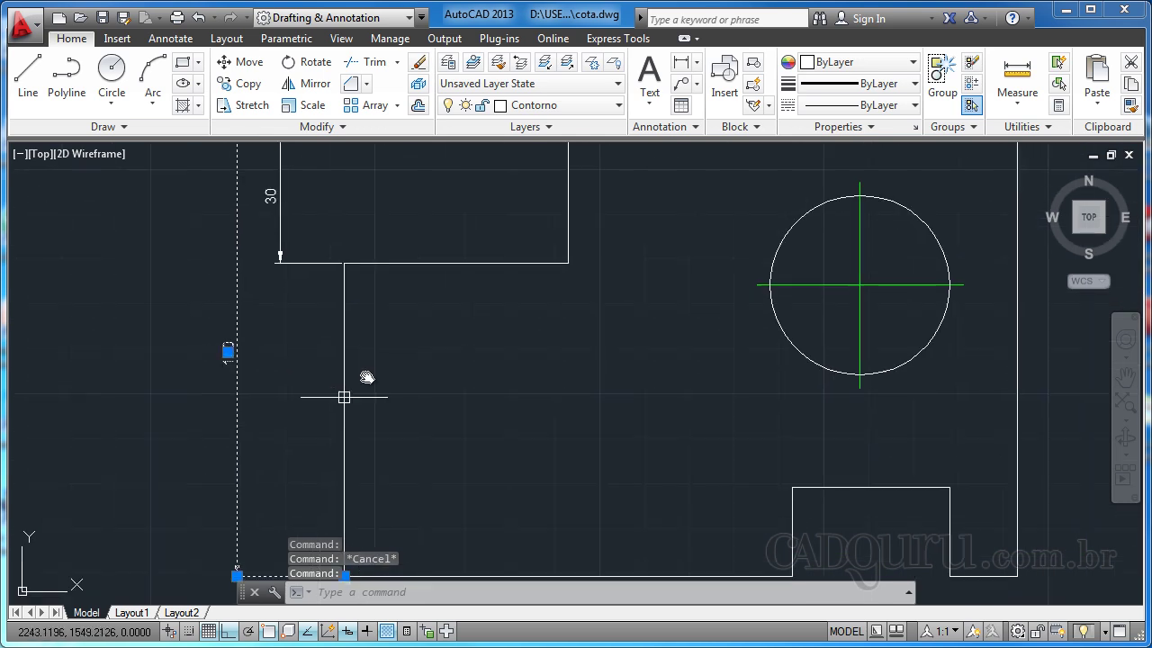
{"action": "scroll", "coordinate": [410, 371], "scroll_direction": "down", "scroll_amount": 2}
{"action": "middle_click_drag", "start_coordinate": [560, 397], "coordinate": [528, 420]}
{"action": "key", "text": "Escape"}
{"action": "middle_click_drag", "start_coordinate": [539, 325], "coordinate": [531, 321]}
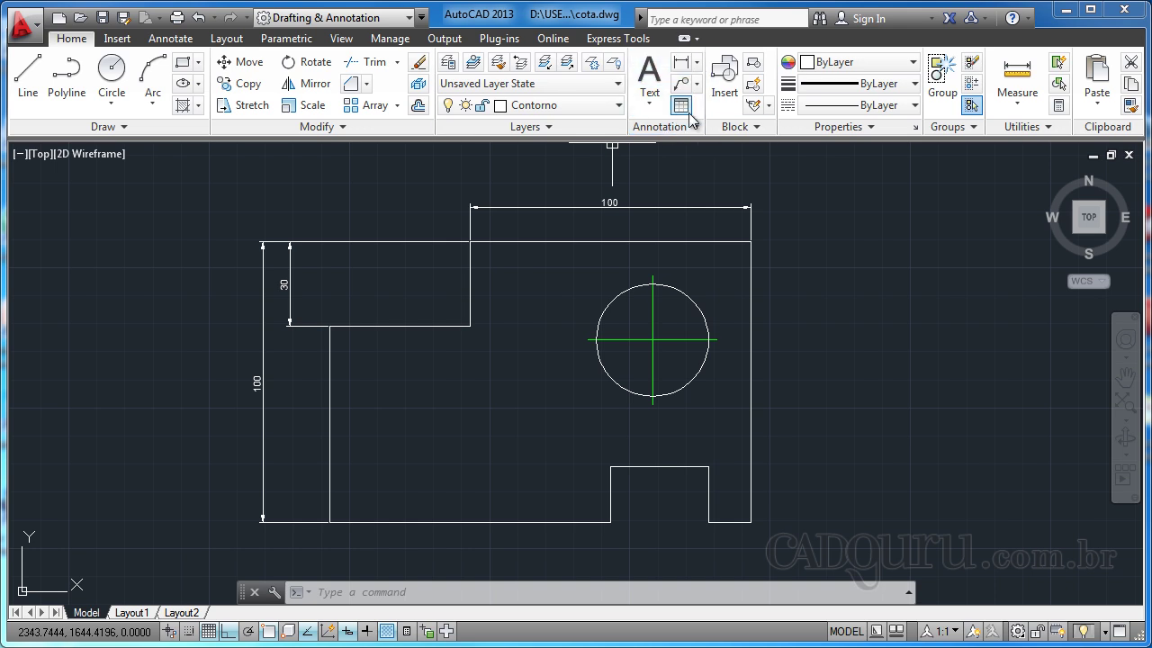
{"action": "middle_click_drag", "start_coordinate": [694, 190], "coordinate": [683, 205]}
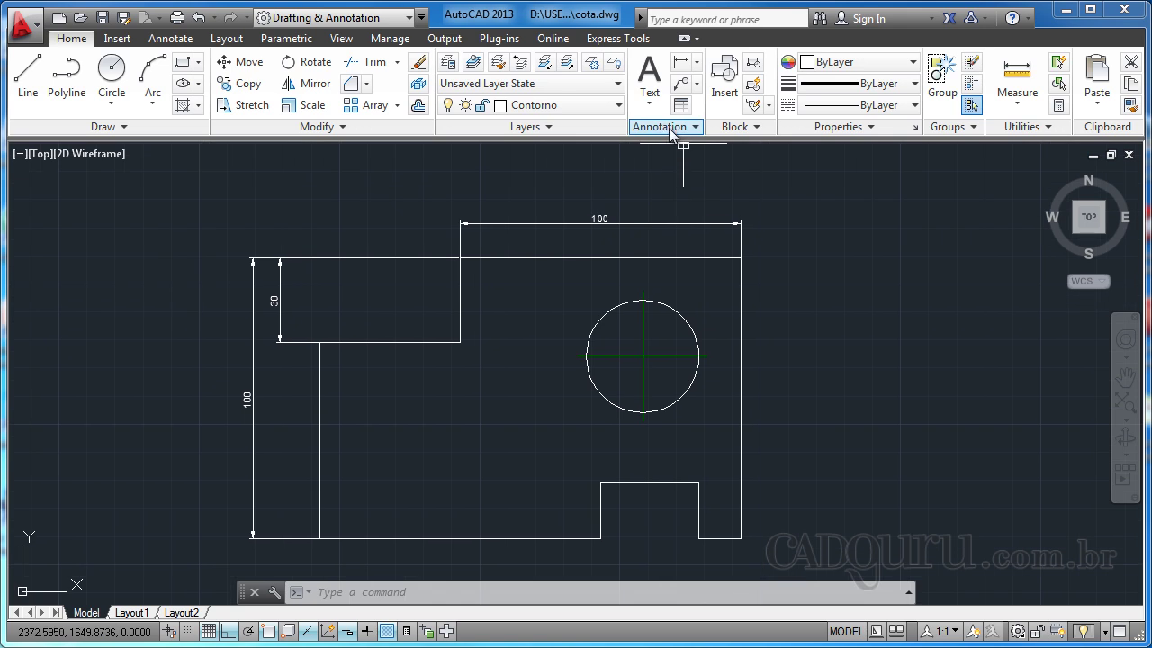
{"action": "left_click", "coordinate": [670, 128]}
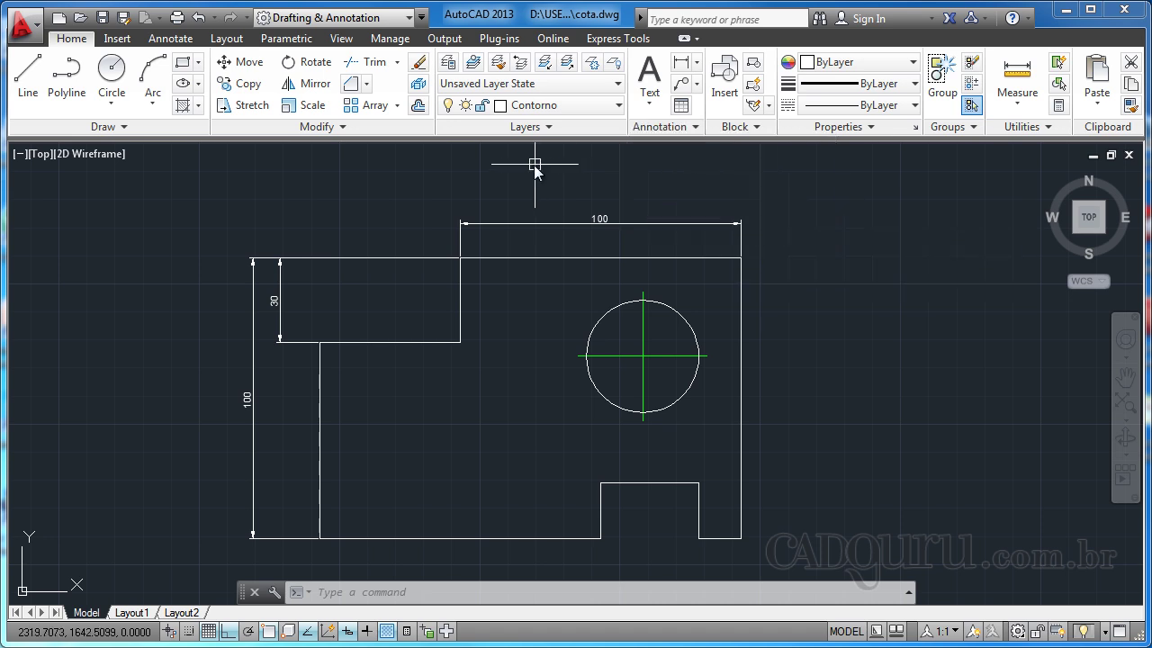
- Add a vertical linear dimension for the part's full right edge, placing the dimension line outside the outline
{"action": "scroll", "coordinate": [594, 257], "scroll_direction": "up", "scroll_amount": 2}
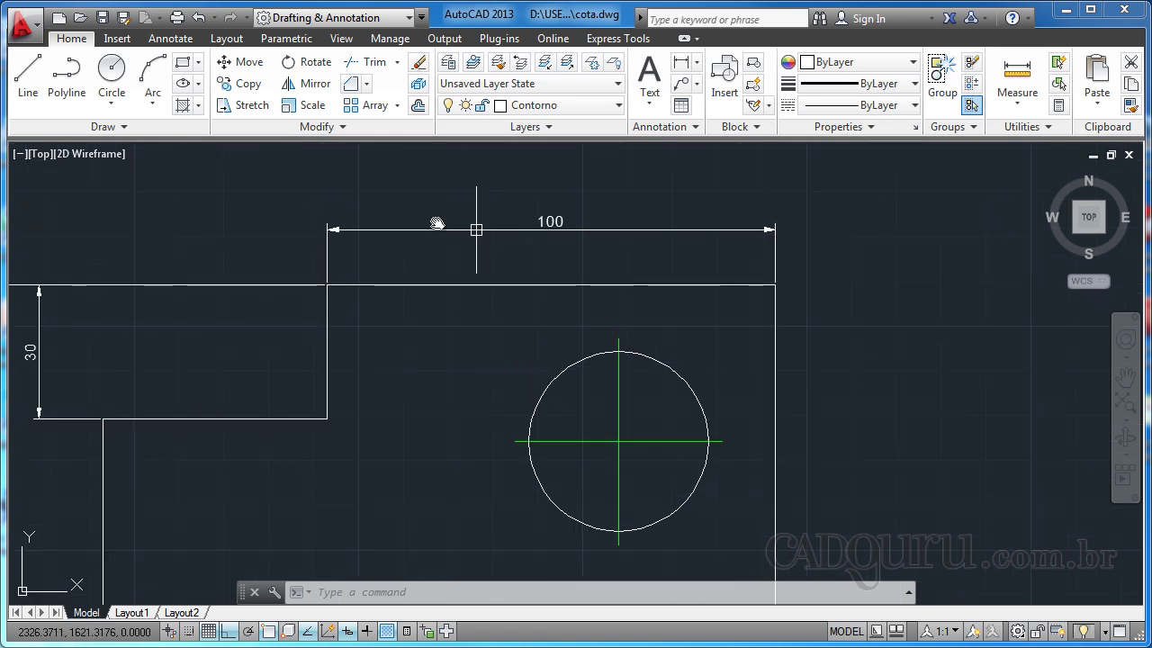
{"action": "middle_click_drag", "start_coordinate": [771, 283], "coordinate": [725, 261]}
{"action": "left_click", "coordinate": [681, 61]}
{"action": "scroll", "coordinate": [780, 226], "scroll_direction": "down", "scroll_amount": 3}
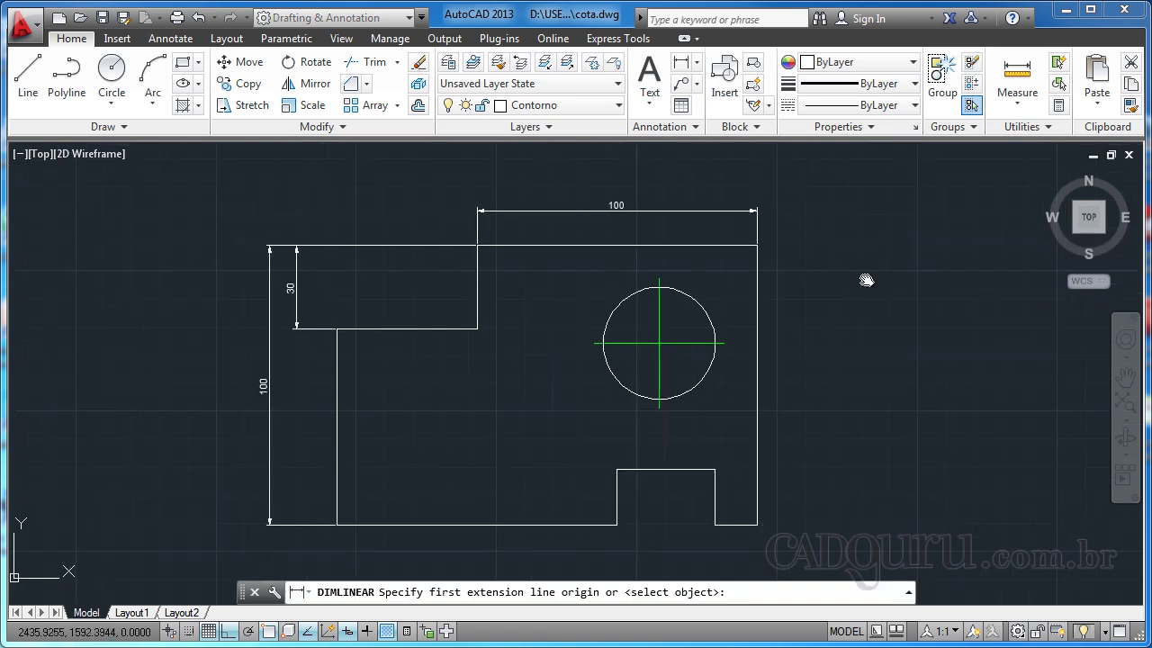
{"action": "left_click", "coordinate": [722, 224]}
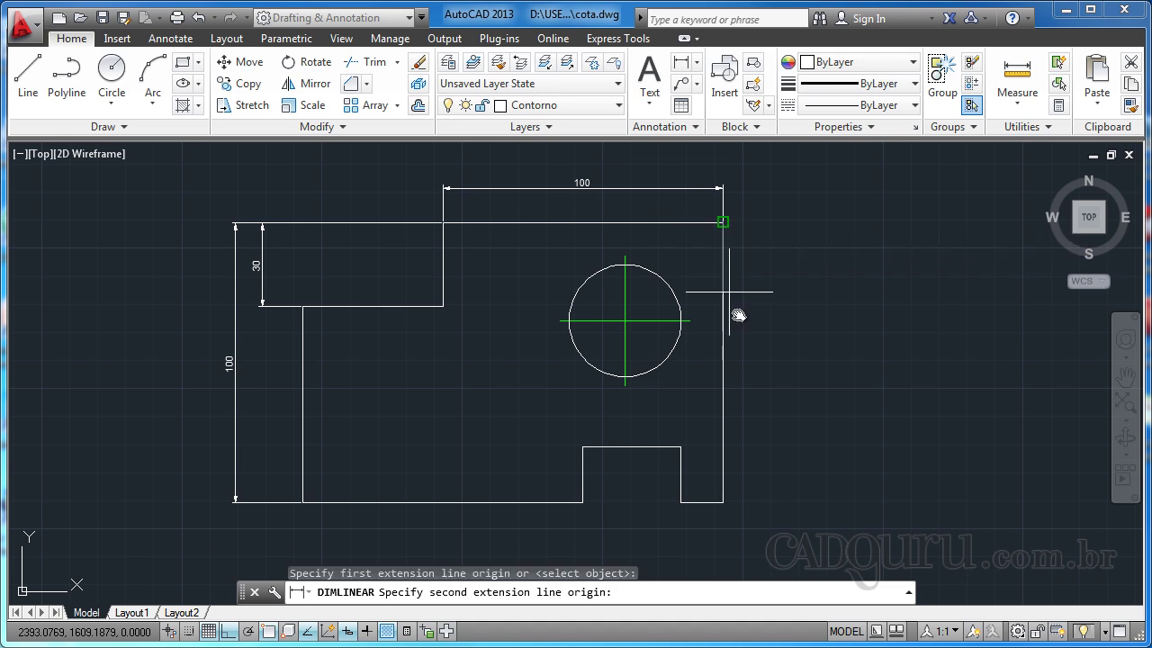
{"action": "left_click", "coordinate": [722, 500]}
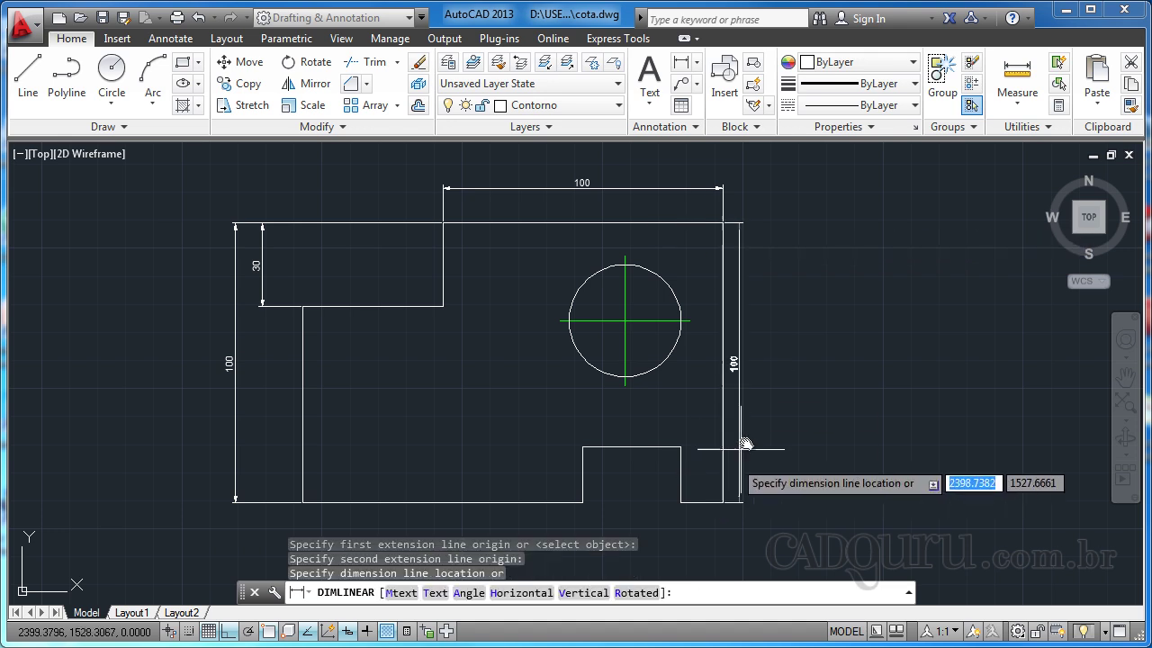
{"action": "left_click", "coordinate": [768, 385]}
- Examine the new vertical dimension beside the part's right edge, including its text, arrows and extension lines
{"action": "scroll", "coordinate": [795, 381], "scroll_direction": "up", "scroll_amount": 5}
{"action": "middle_click_drag", "start_coordinate": [795, 381], "coordinate": [741, 494]}
{"action": "scroll", "coordinate": [713, 360], "scroll_direction": "down", "scroll_amount": 4}
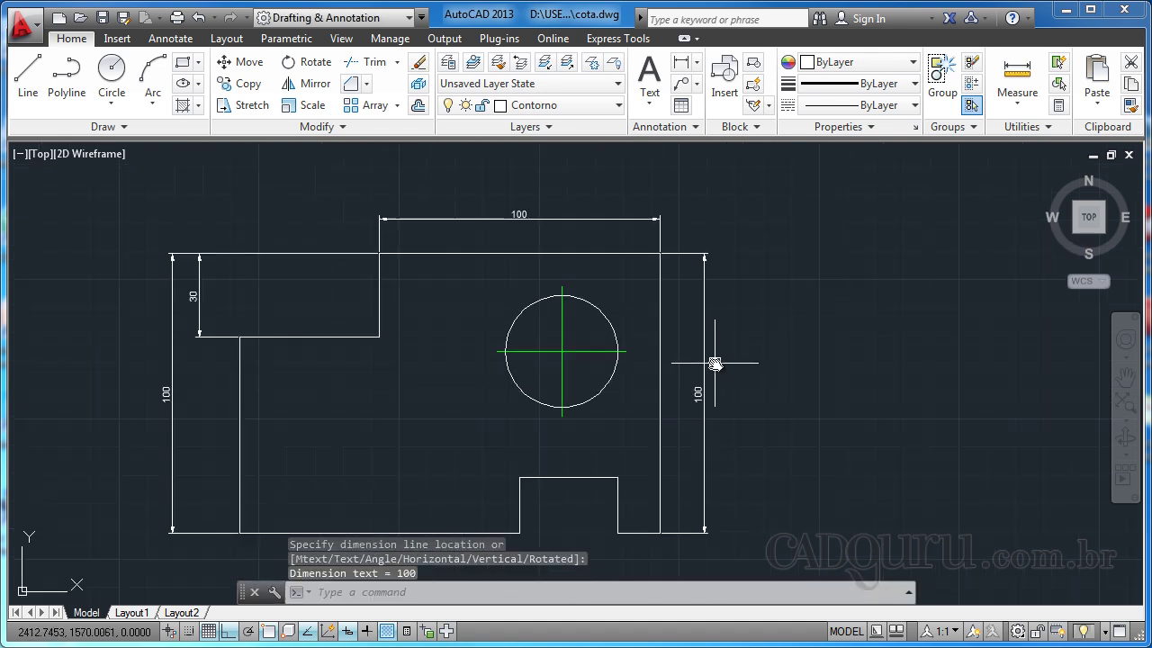
{"action": "scroll", "coordinate": [726, 370], "scroll_direction": "up", "scroll_amount": 2}
{"action": "left_click", "coordinate": [726, 369]}
{"action": "left_click", "coordinate": [675, 337]}
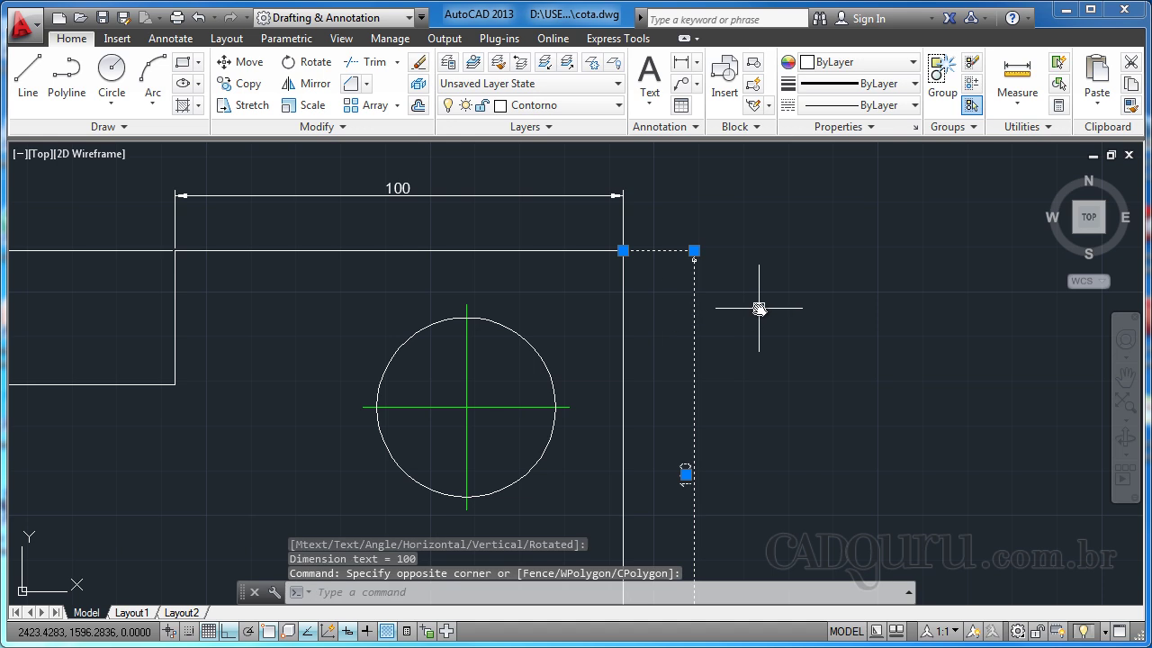
{"action": "key", "text": "Escape"}
{"action": "scroll", "coordinate": [753, 270], "scroll_direction": "down", "scroll_amount": 4}
{"action": "scroll", "coordinate": [793, 291], "scroll_direction": "up", "scroll_amount": 3}
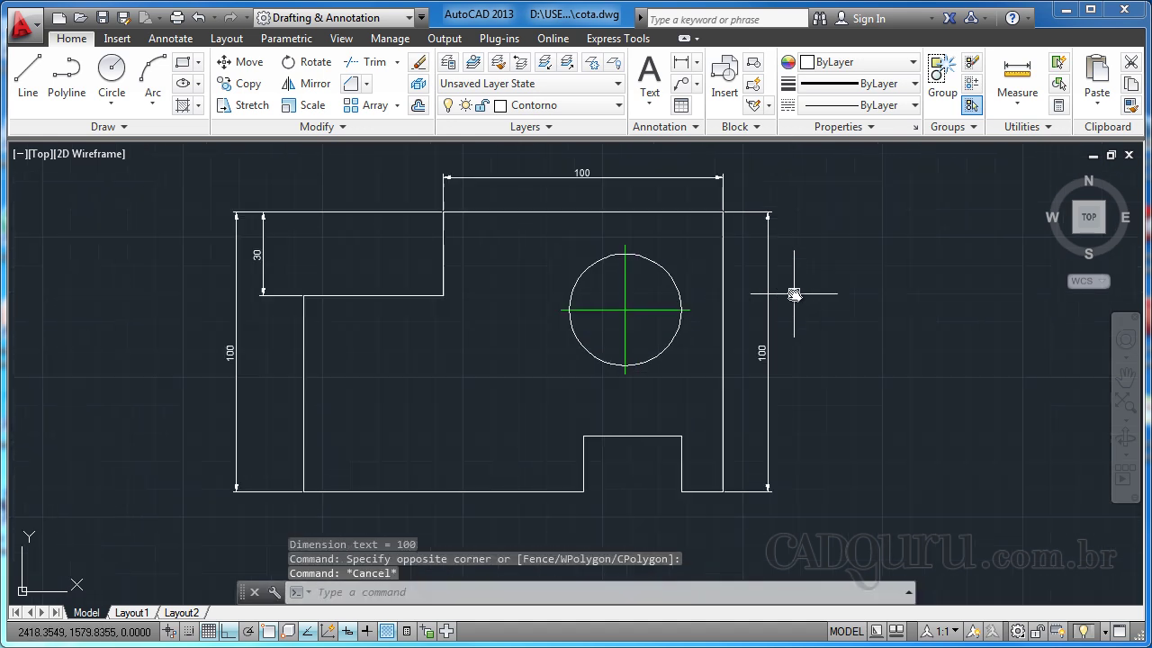
{"action": "middle_click_drag", "start_coordinate": [816, 357], "coordinate": [836, 360]}
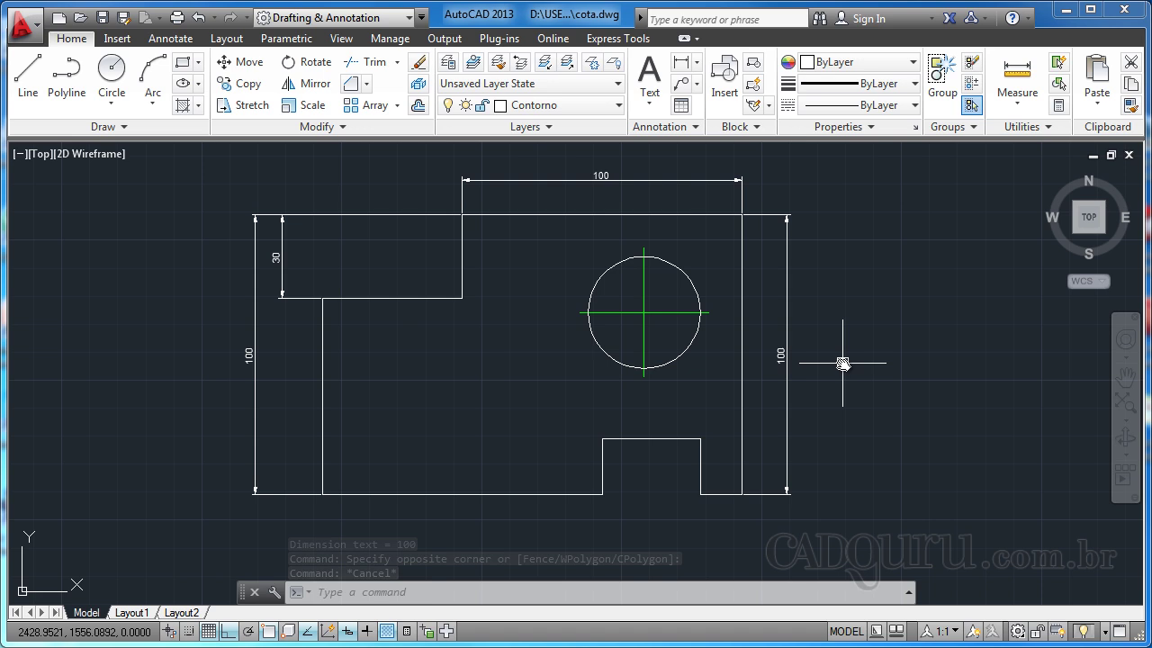
{"action": "middle_click_drag", "start_coordinate": [636, 345], "coordinate": [643, 348]}
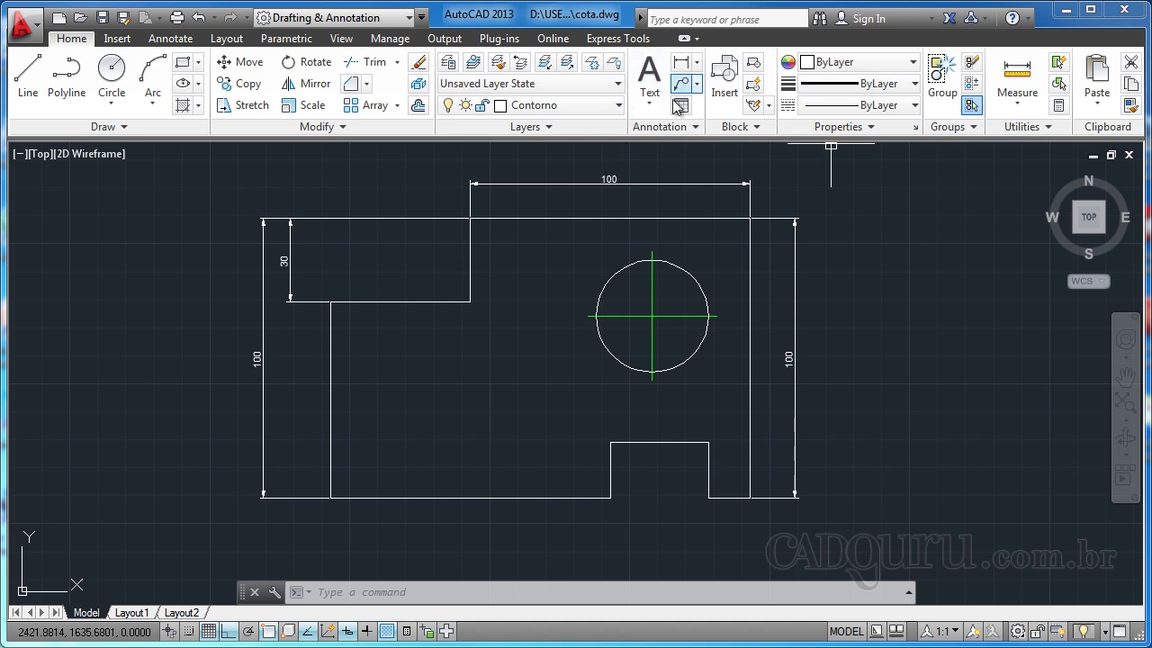
{"action": "middle_click_drag", "start_coordinate": [974, 413], "coordinate": [983, 409]}
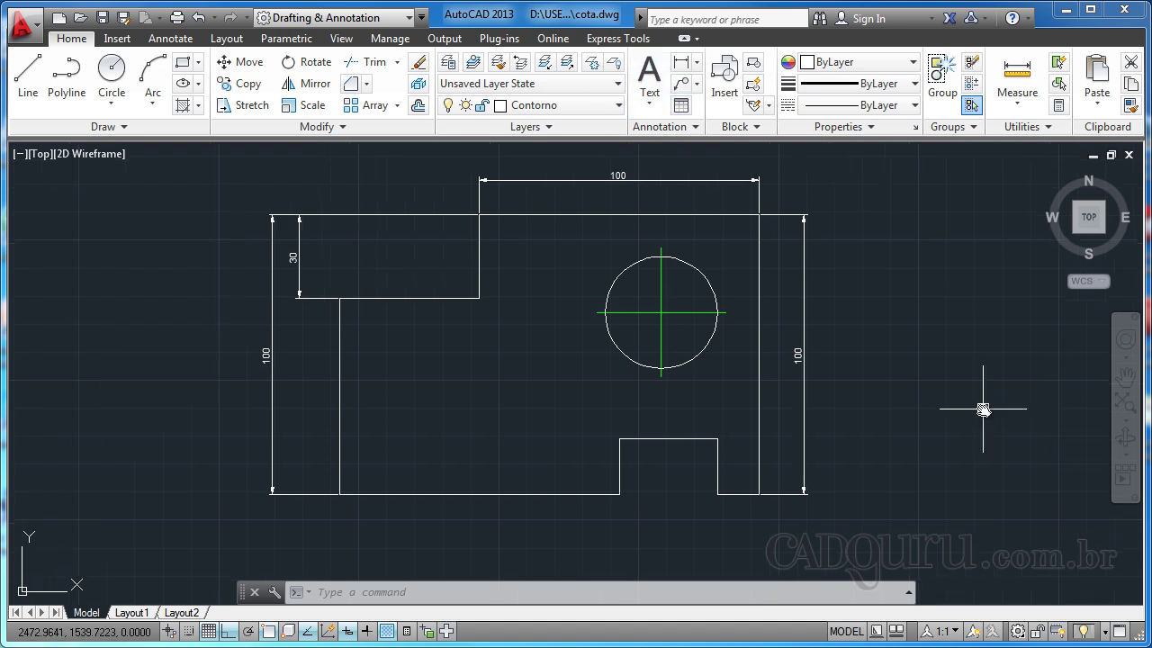
{"action": "left_click", "coordinate": [171, 41]}
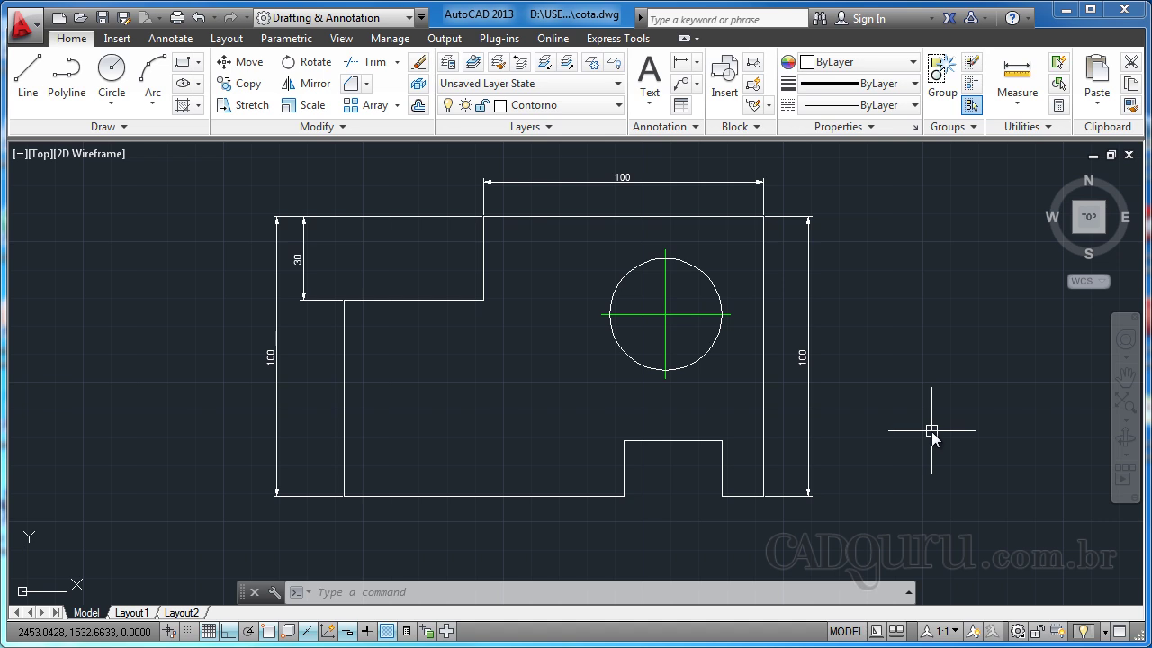
{"action": "middle_click_drag", "start_coordinate": [543, 448], "coordinate": [533, 452]}
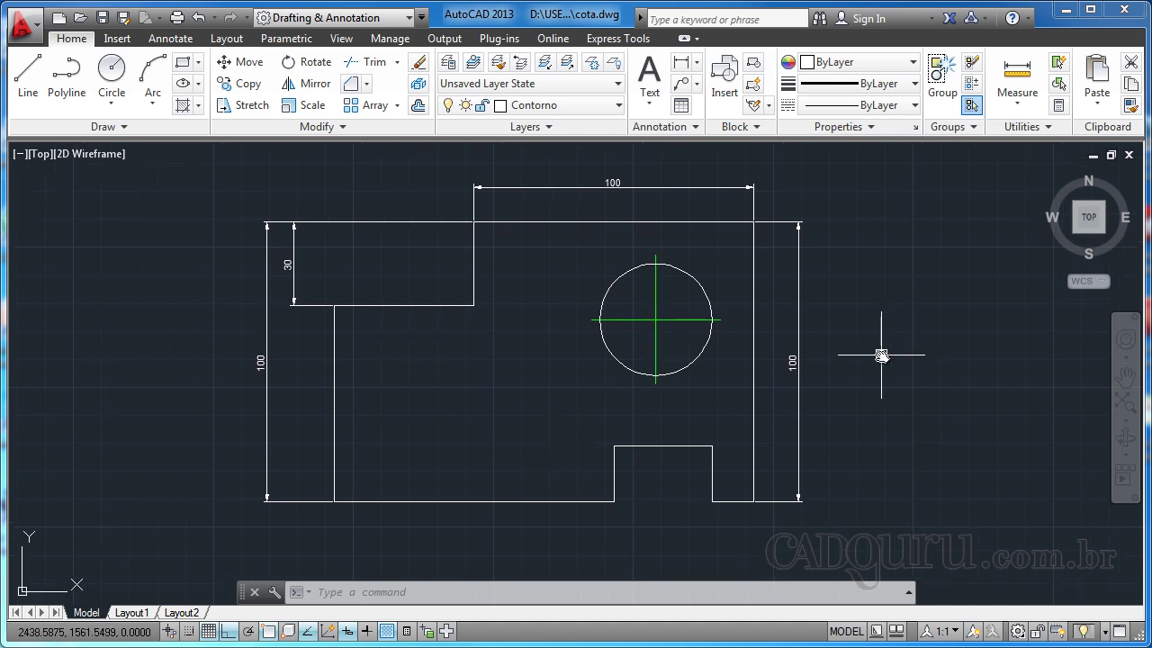
{"action": "middle_click_drag", "start_coordinate": [500, 369], "coordinate": [503, 369]}
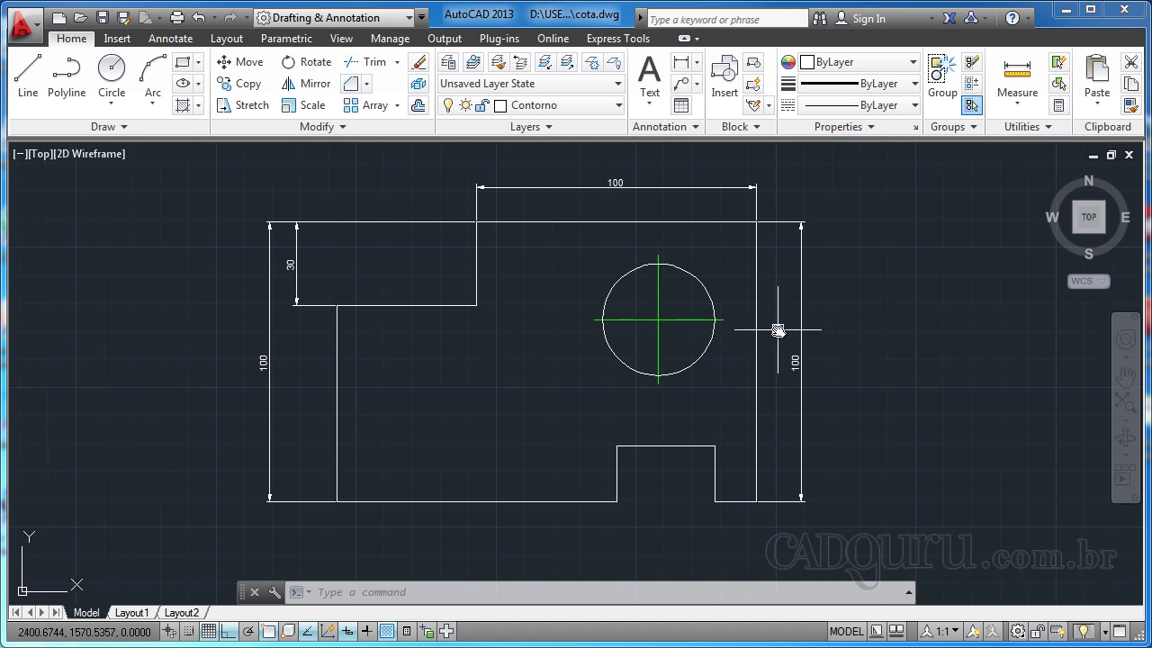
{"action": "middle_click_drag", "start_coordinate": [852, 329], "coordinate": [868, 328]}
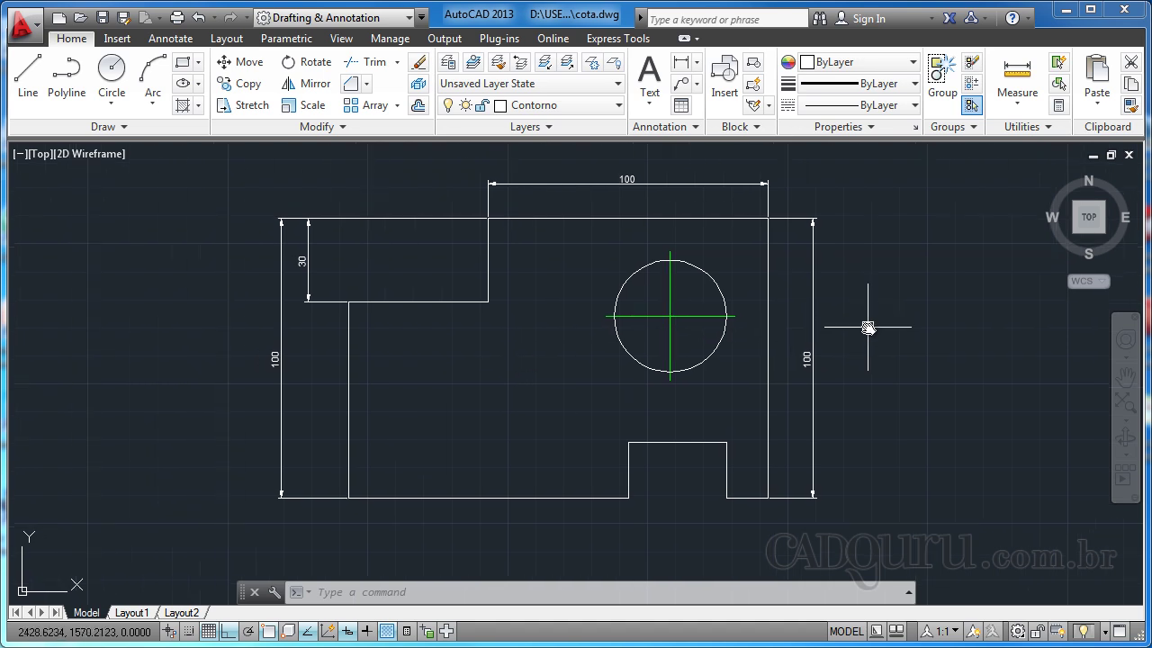
{"action": "middle_click_drag", "start_coordinate": [564, 336], "coordinate": [572, 360]}
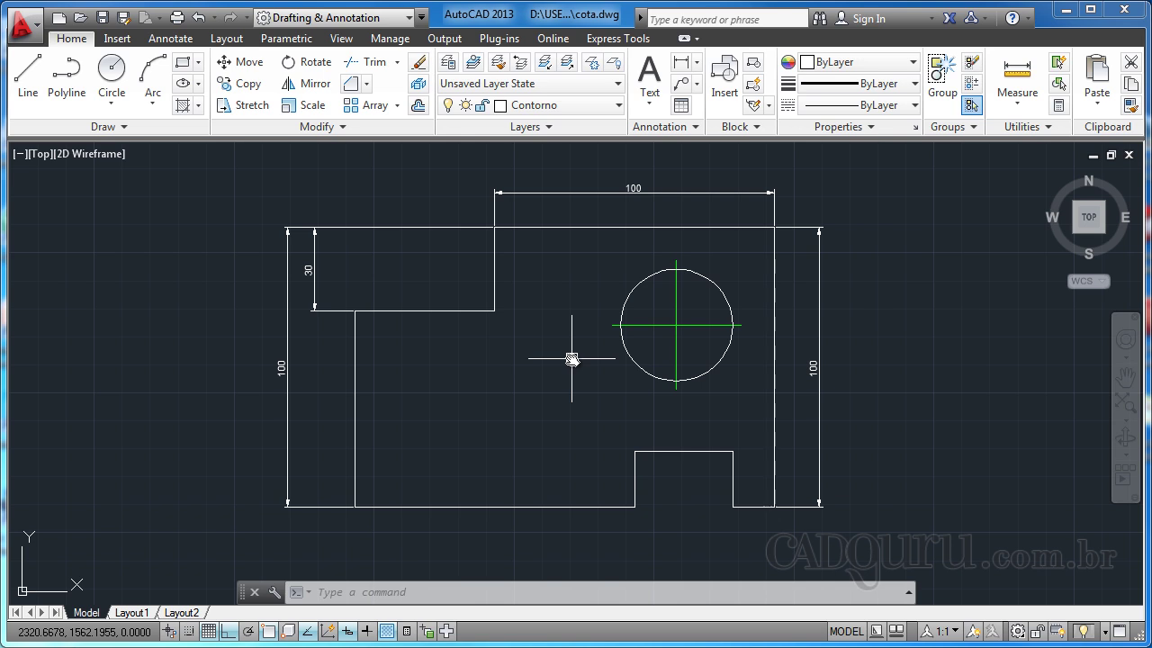
{"action": "middle_click_drag", "start_coordinate": [560, 366], "coordinate": [532, 375]}
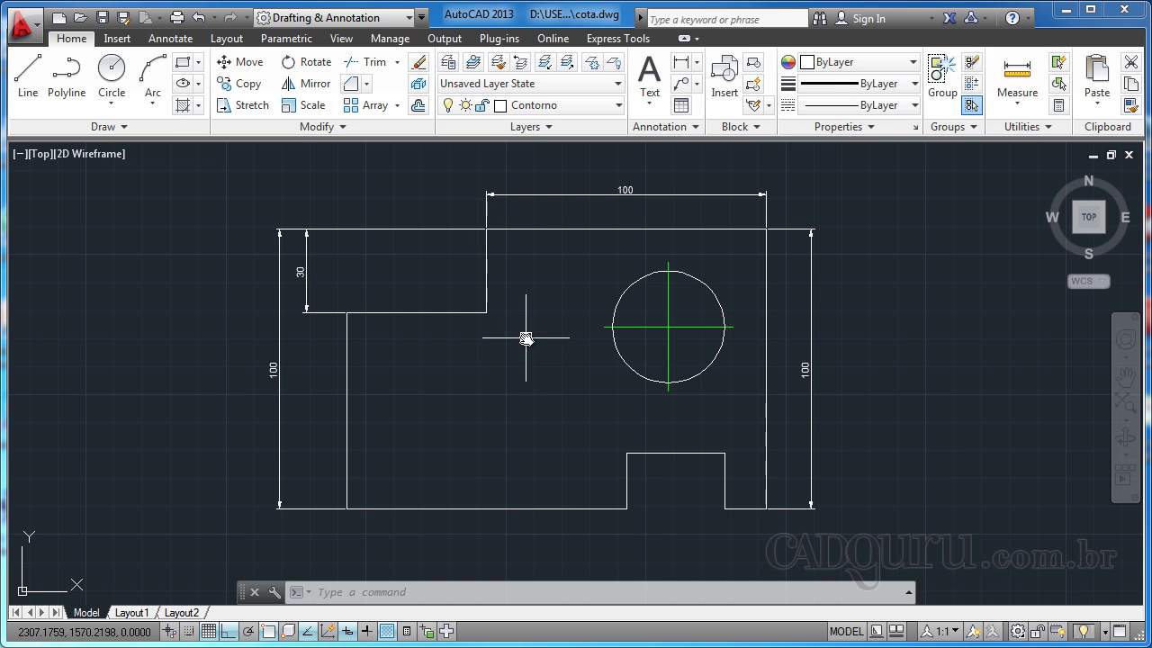
- Open the Dimension Style Manager and move its window clear for viewing
{"action": "left_click", "coordinate": [171, 39]}
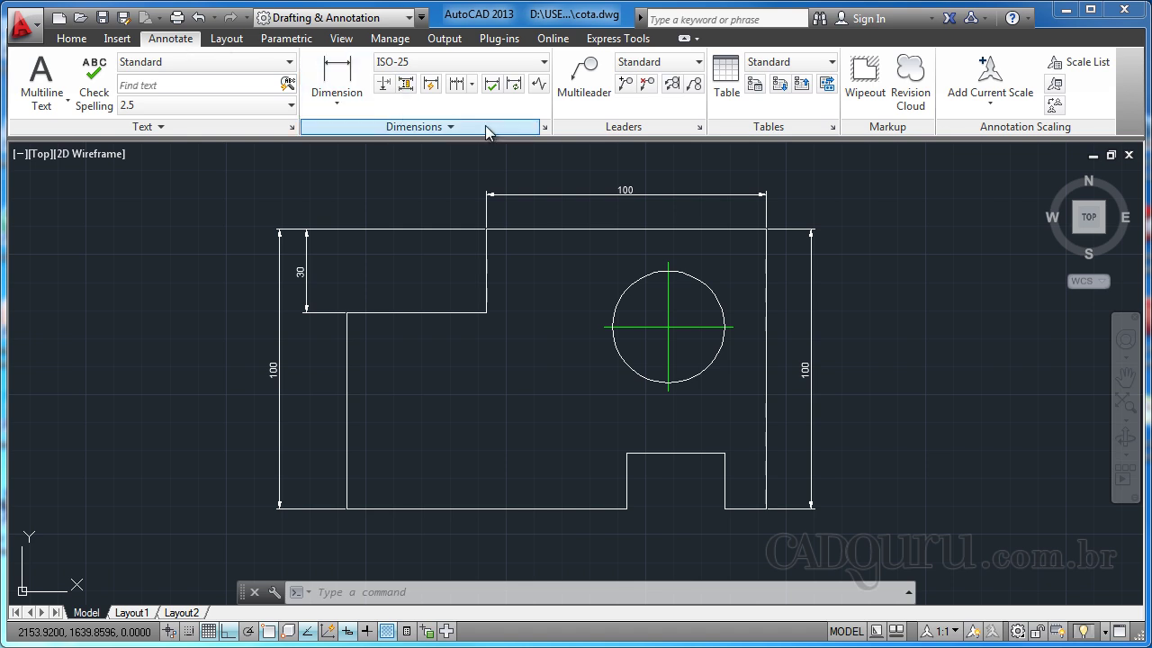
{"action": "left_click", "coordinate": [545, 130]}
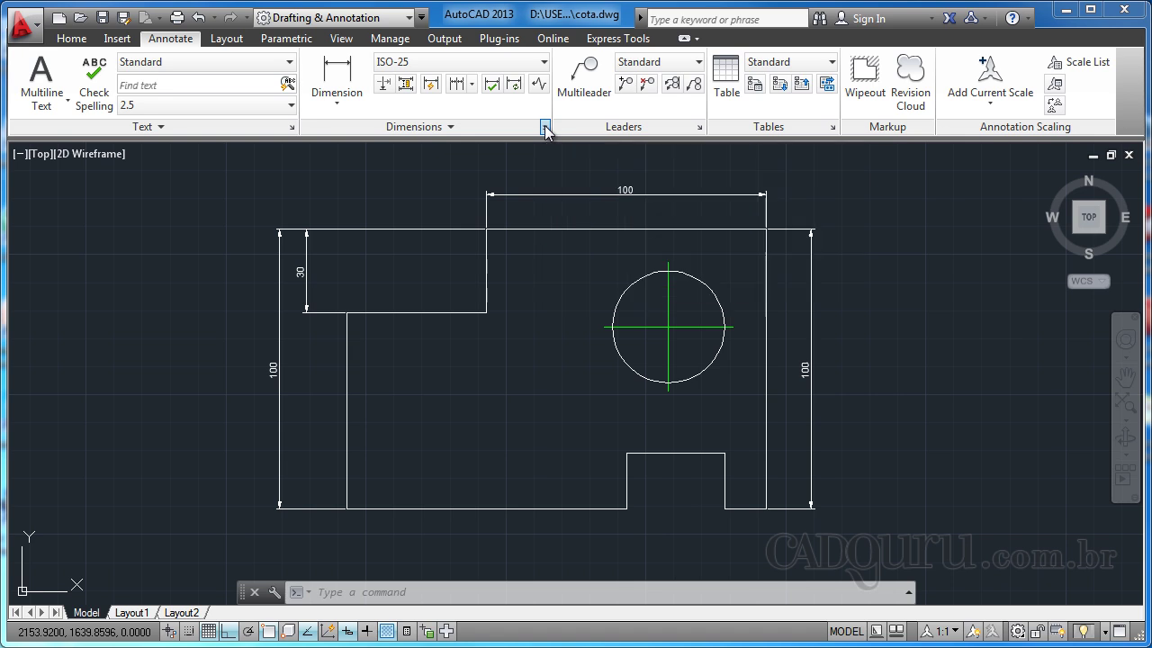
{"action": "left_click_drag", "start_coordinate": [548, 176], "coordinate": [458, 188]}
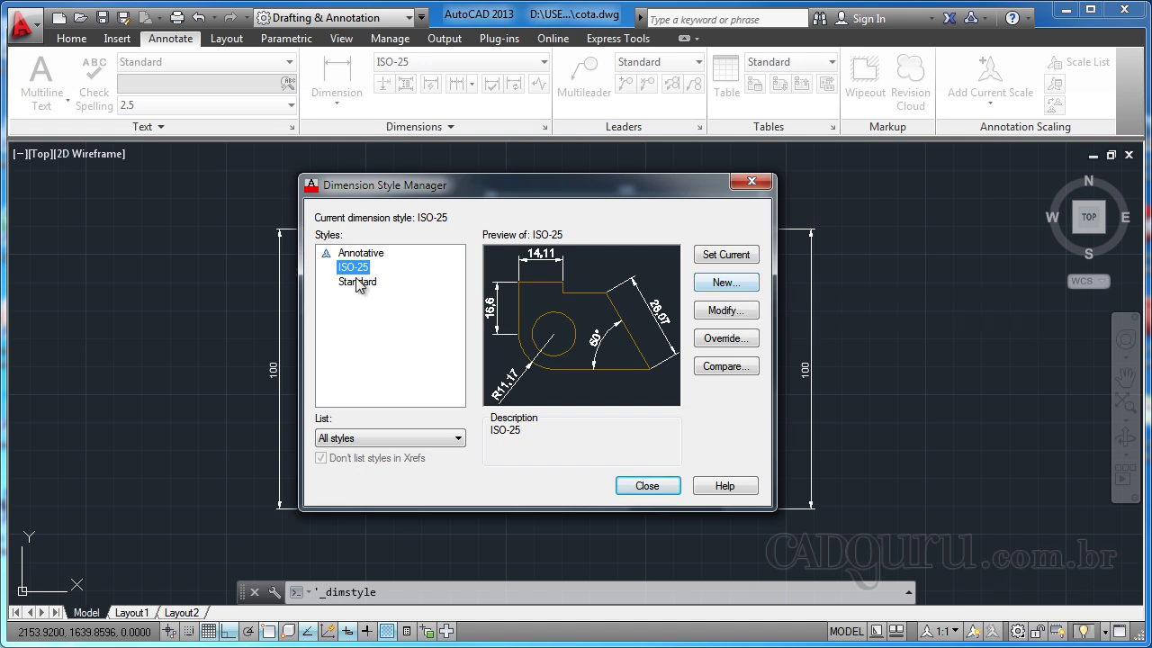
- Review every settings category of the ISO-25 dimension style, from Lines through Tolerances, and leave without saving changes
{"action": "left_click", "coordinate": [728, 312]}
{"action": "left_click_drag", "start_coordinate": [592, 118], "coordinate": [607, 116]}
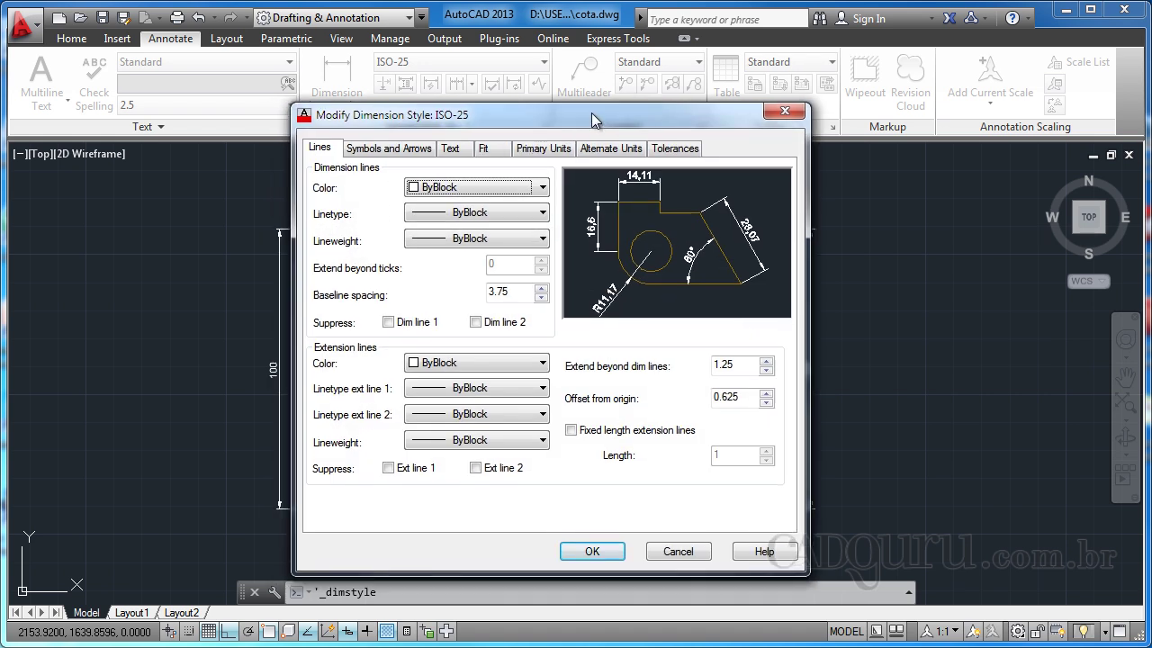
{"action": "left_click", "coordinate": [417, 153]}
{"action": "left_click", "coordinate": [452, 149]}
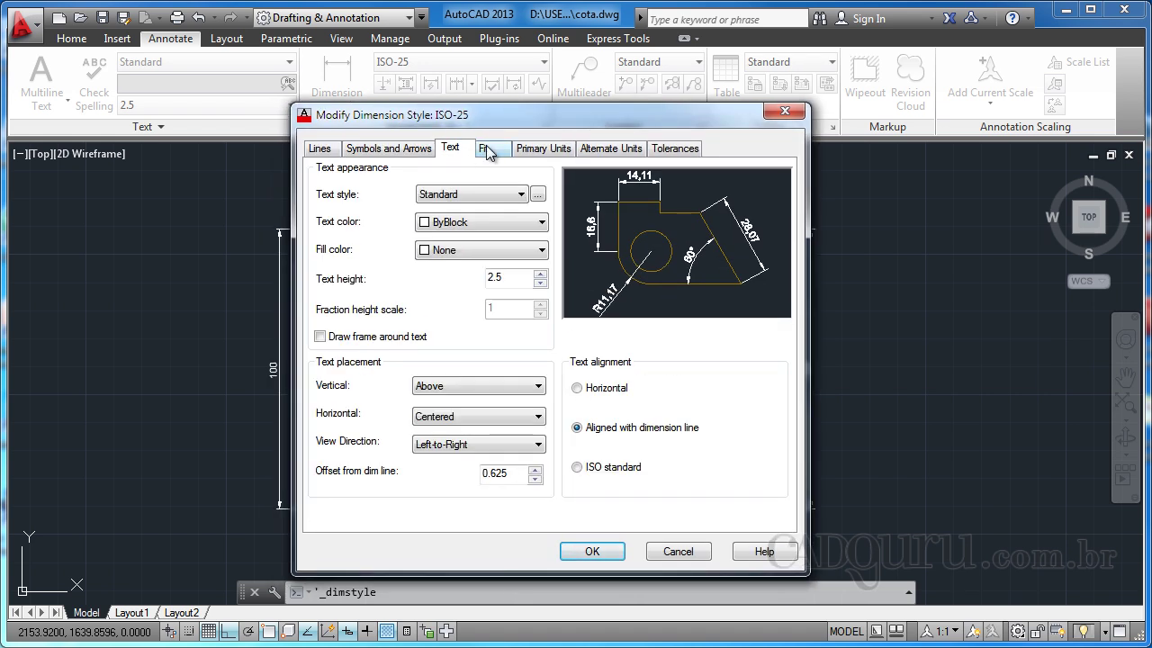
{"action": "left_click", "coordinate": [486, 149]}
{"action": "left_click", "coordinate": [540, 150]}
{"action": "left_click", "coordinate": [586, 152]}
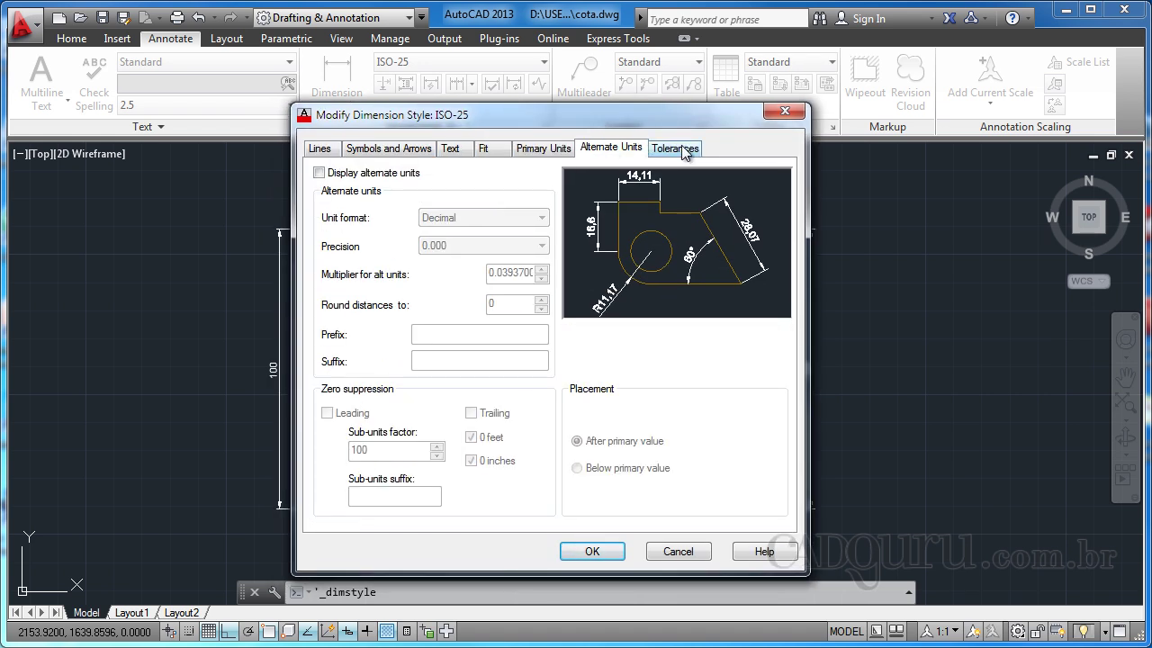
{"action": "left_click", "coordinate": [684, 149]}
{"action": "left_click", "coordinate": [626, 150]}
{"action": "left_click", "coordinate": [544, 150]}
{"action": "left_click", "coordinate": [487, 150]}
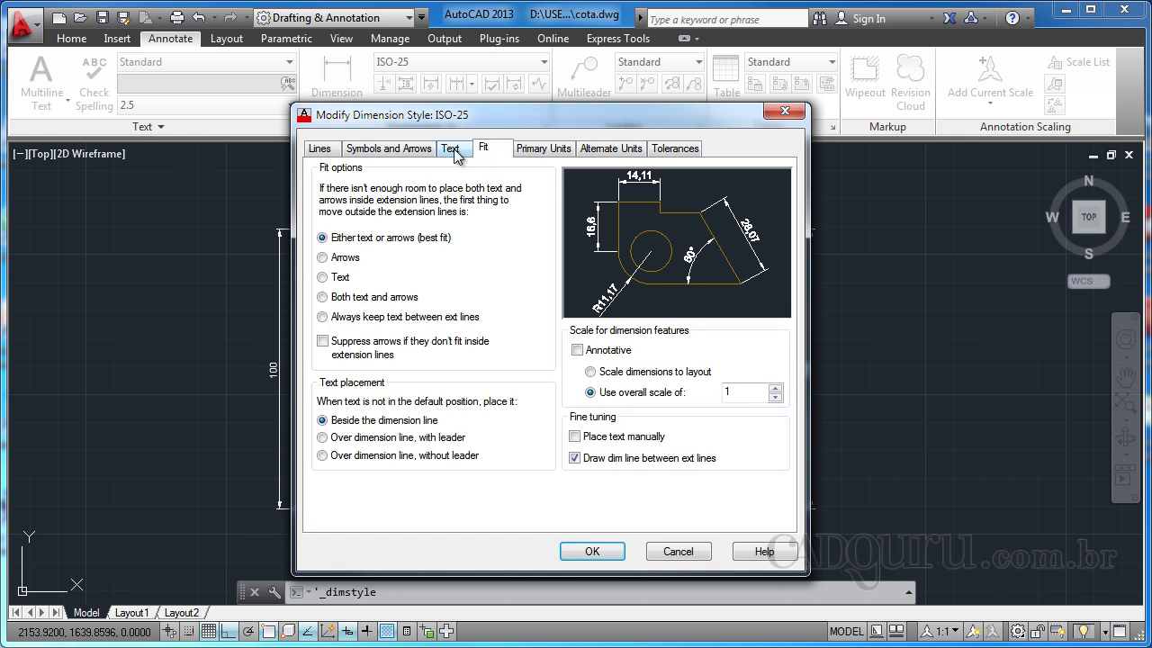
{"action": "left_click", "coordinate": [458, 150]}
{"action": "left_click", "coordinate": [388, 150]}
{"action": "left_click", "coordinate": [329, 153]}
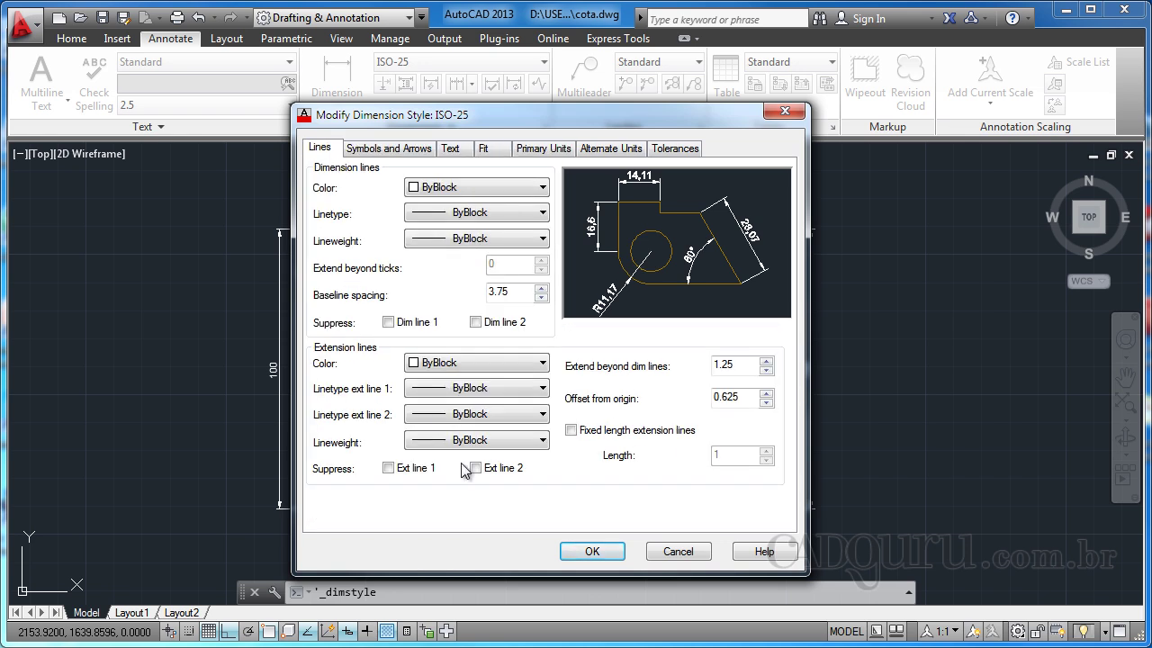
{"action": "left_click", "coordinate": [678, 552]}
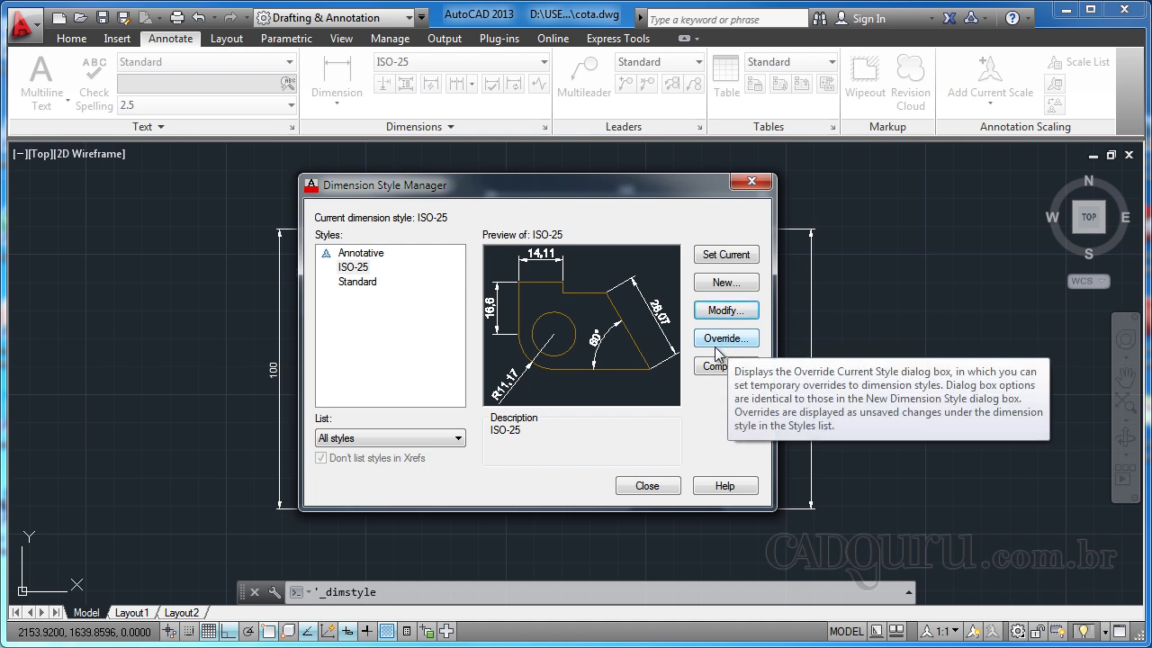
- Review every settings category available for overriding the ISO-25 dimension style, from Lines through Tolerances, and leave without saving an override
{"action": "left_click", "coordinate": [727, 341]}
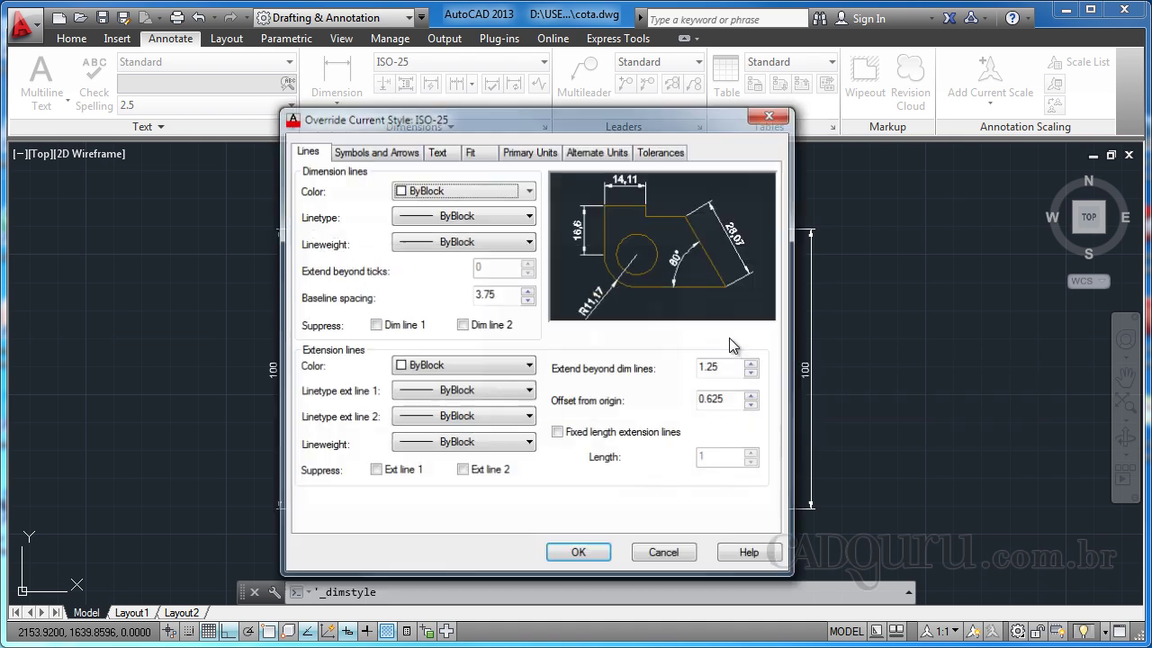
{"action": "left_click_drag", "start_coordinate": [497, 122], "coordinate": [505, 119]}
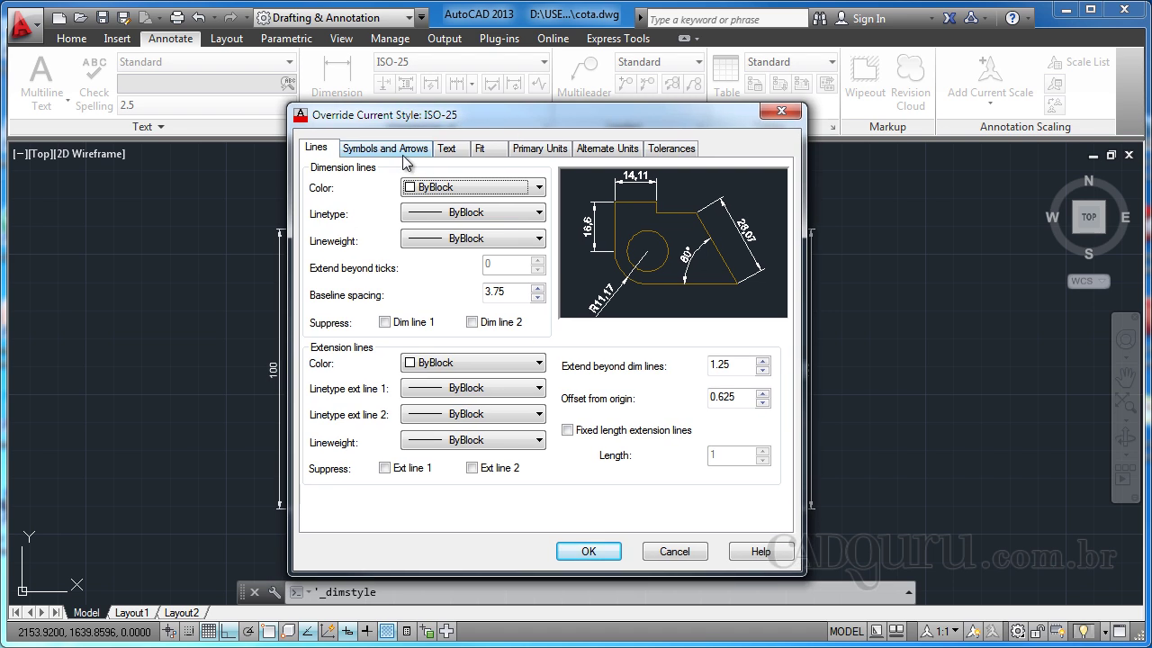
{"action": "left_click", "coordinate": [403, 151]}
{"action": "left_click", "coordinate": [447, 148]}
{"action": "left_click", "coordinate": [483, 151]}
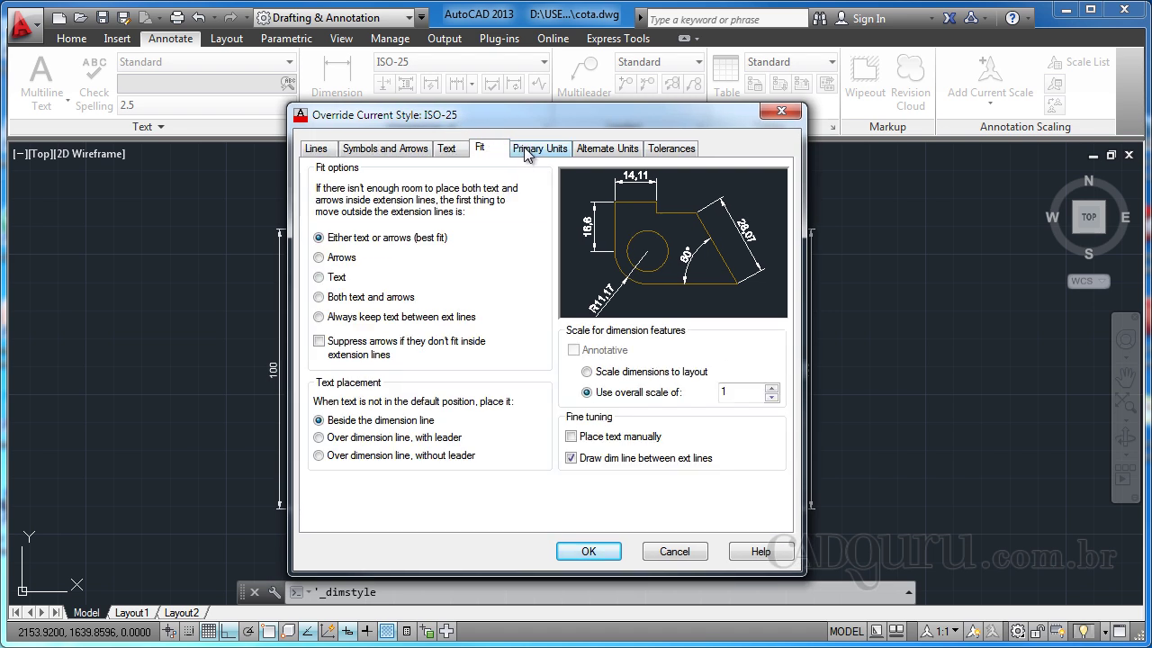
{"action": "left_click", "coordinate": [533, 149]}
{"action": "left_click", "coordinate": [599, 149]}
{"action": "left_click", "coordinate": [674, 150]}
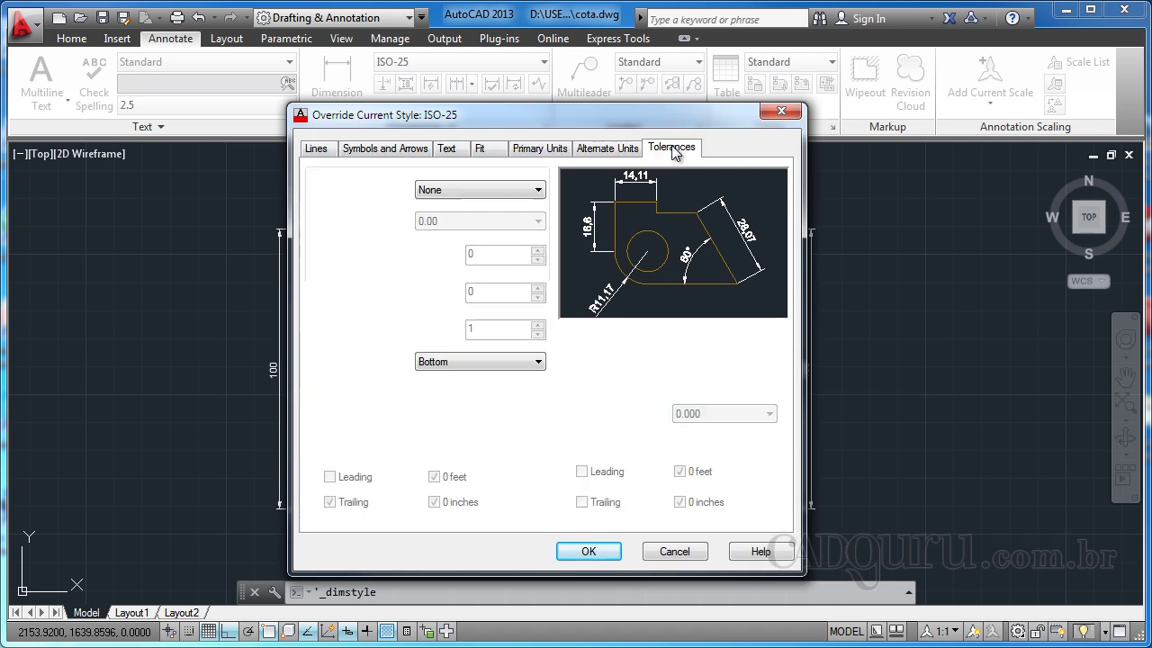
{"action": "left_click", "coordinate": [603, 149]}
{"action": "left_click", "coordinate": [531, 149]}
{"action": "left_click", "coordinate": [480, 149]}
{"action": "left_click", "coordinate": [447, 149]}
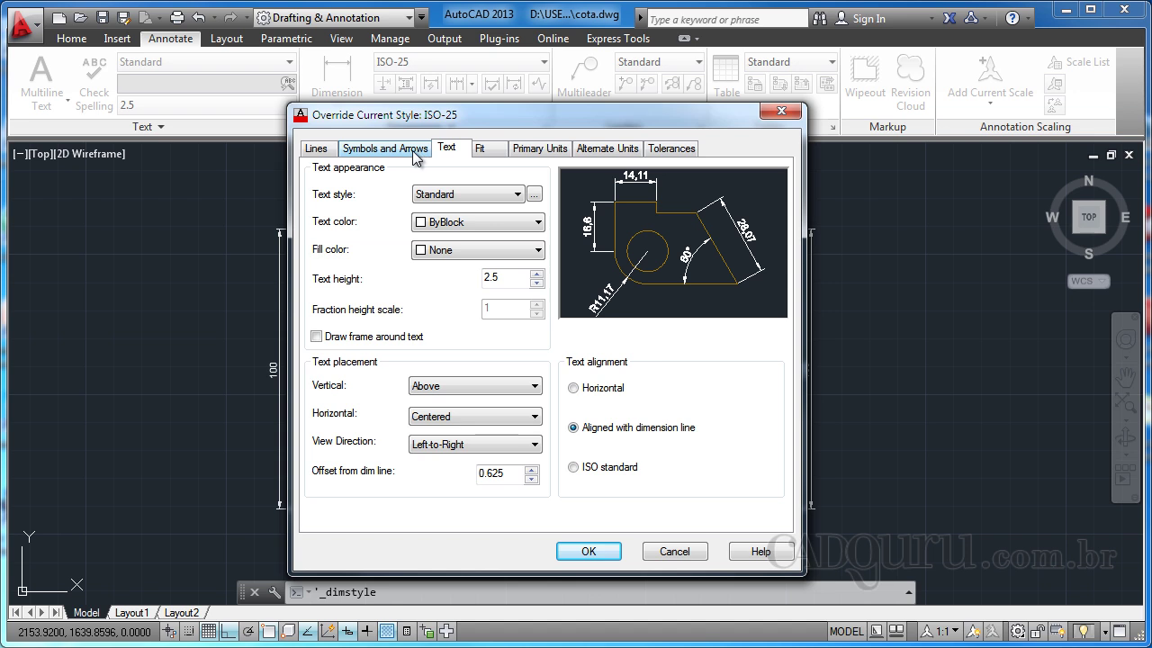
{"action": "left_click", "coordinate": [385, 149]}
{"action": "left_click", "coordinate": [316, 149]}
{"action": "left_click", "coordinate": [675, 552]}
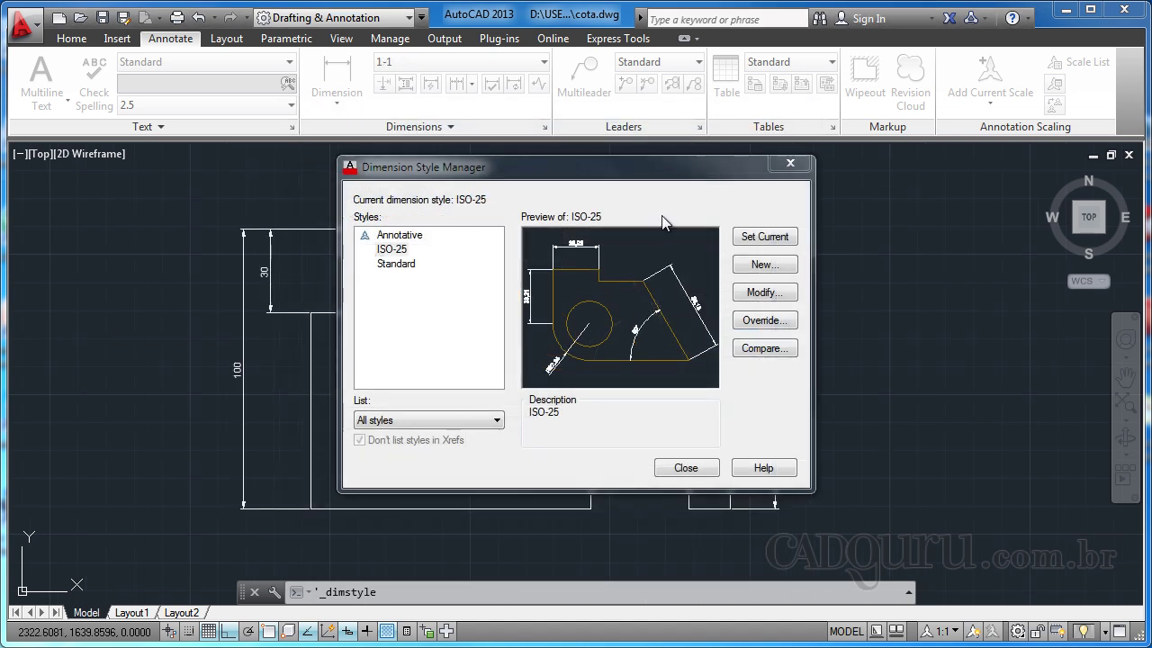
- Create a new dimension style named 1-1 based on ISO-25, for use with all dimensions, and continue to its settings
{"action": "left_click", "coordinate": [394, 250]}
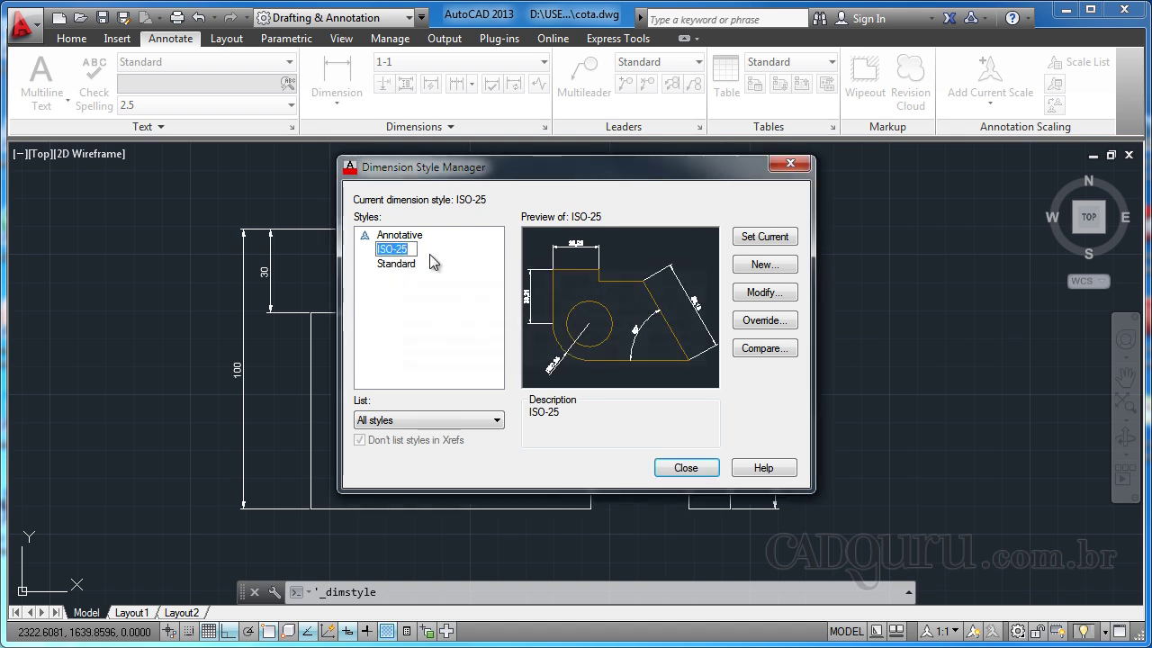
{"action": "left_click", "coordinate": [424, 250]}
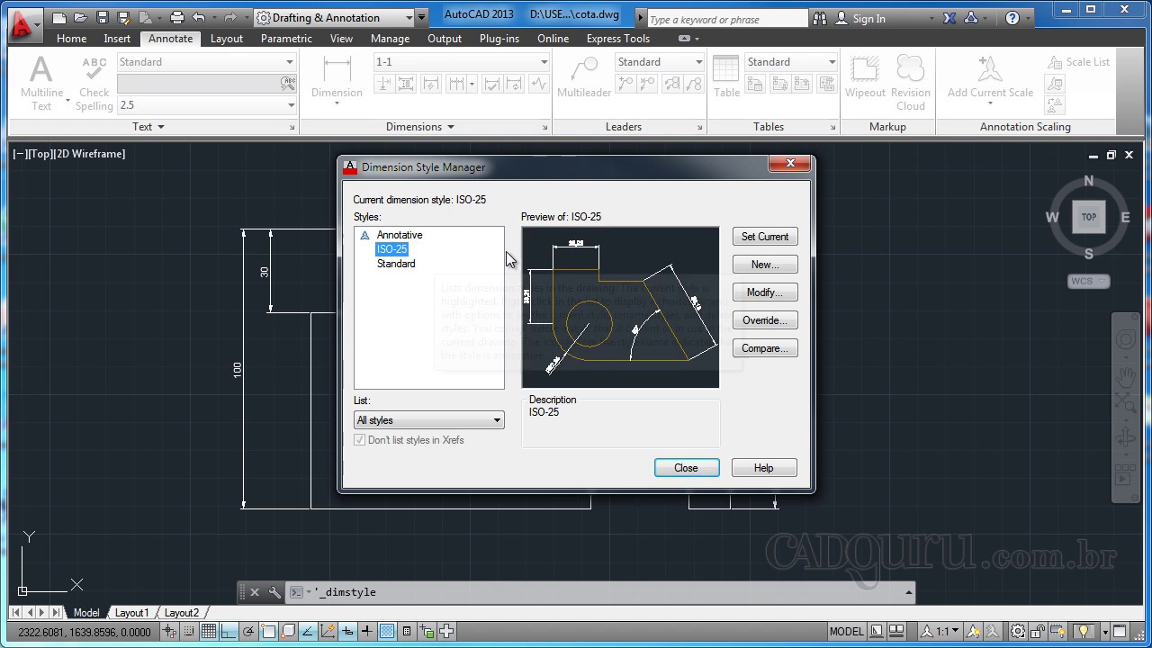
{"action": "left_click", "coordinate": [765, 264]}
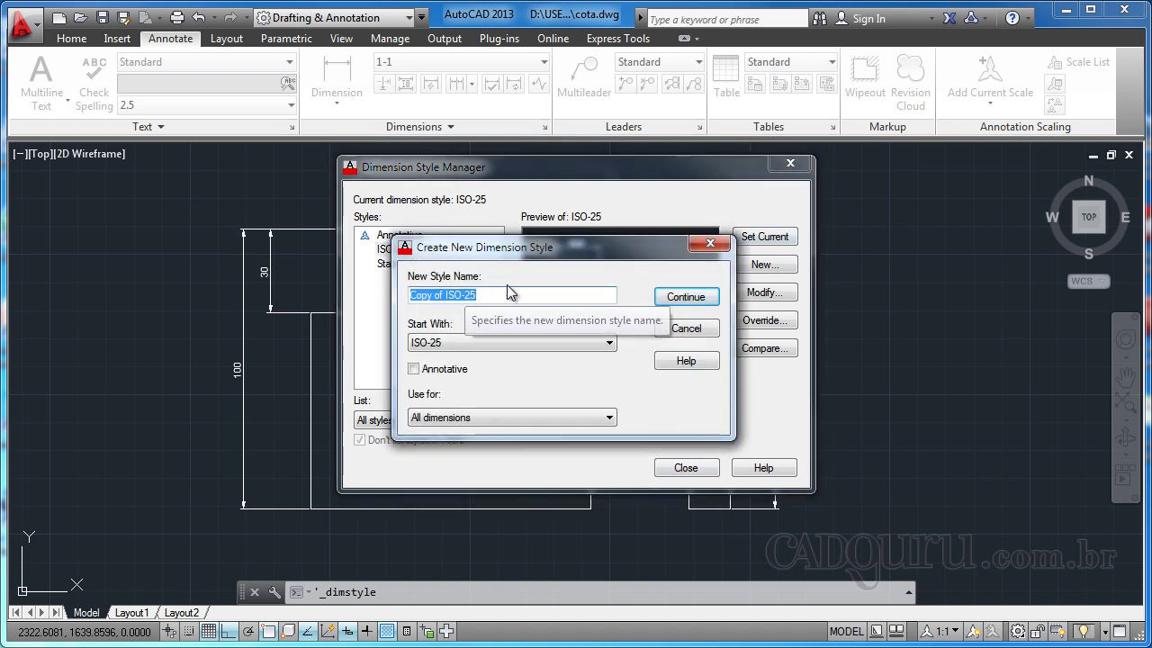
{"action": "type", "text": "1-1"}
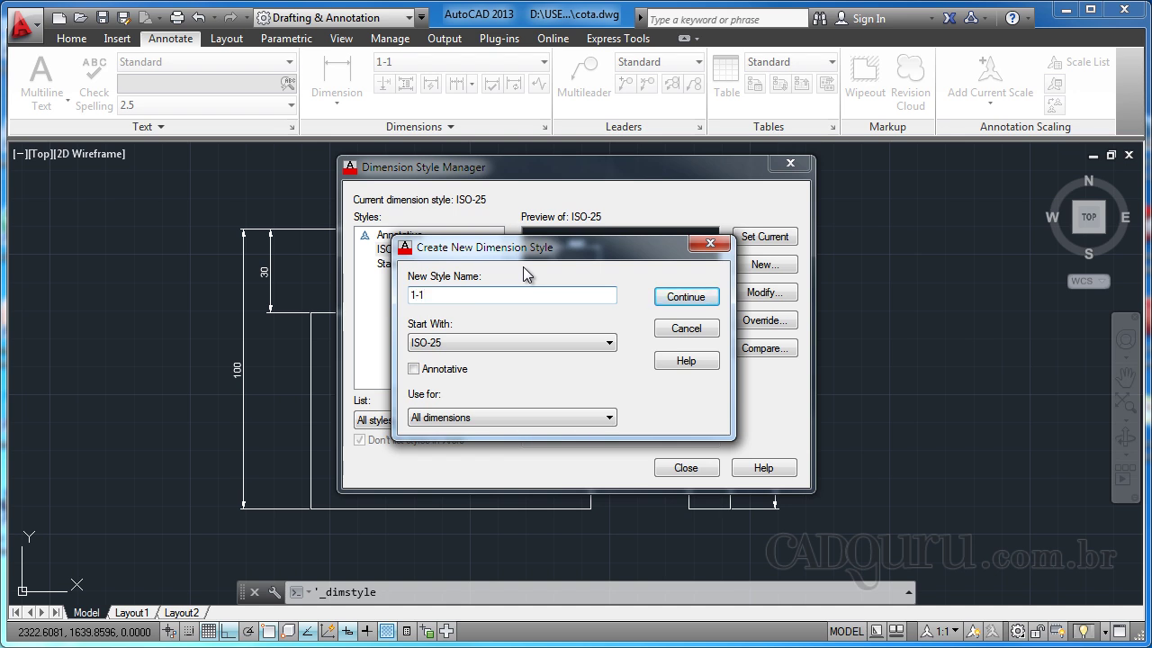
{"action": "left_click", "coordinate": [669, 298]}
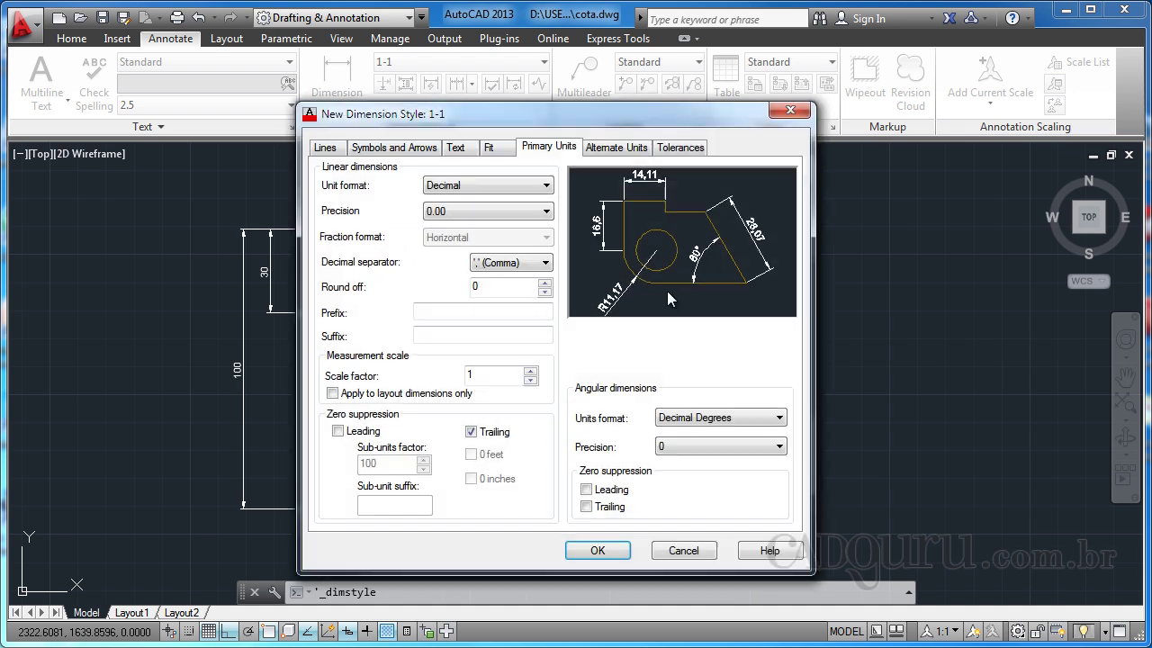
- Set the color of both the dimension lines and the extension lines in the 1-1 style to Red
{"action": "left_click", "coordinate": [326, 149]}
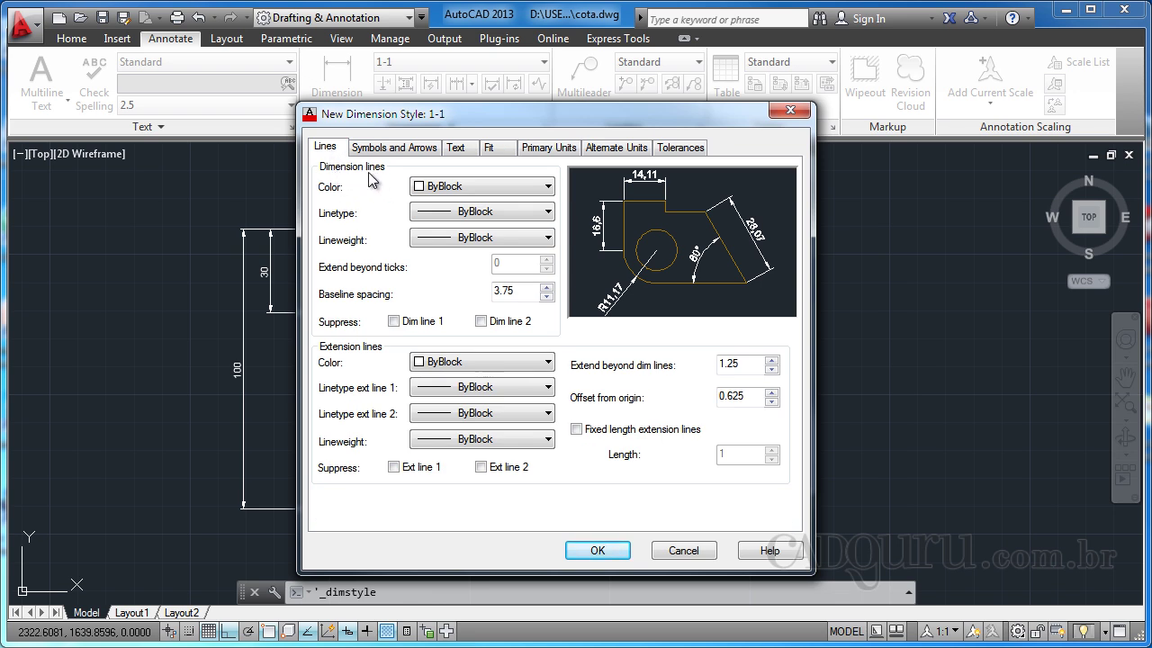
{"action": "left_click", "coordinate": [486, 187]}
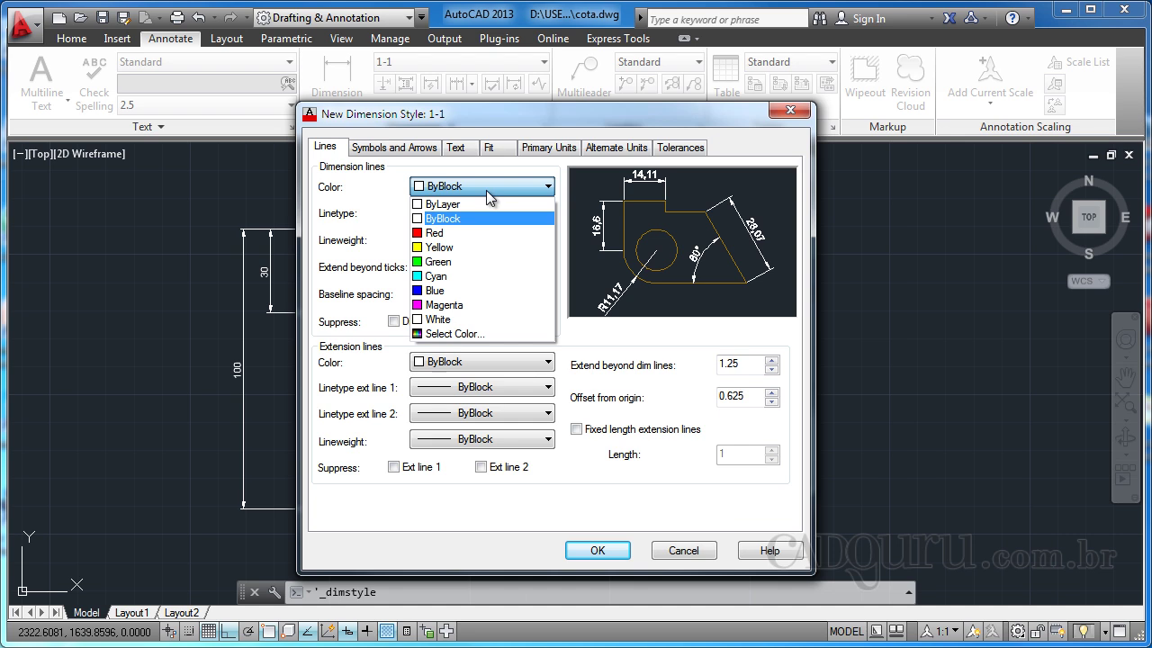
{"action": "left_click", "coordinate": [446, 234]}
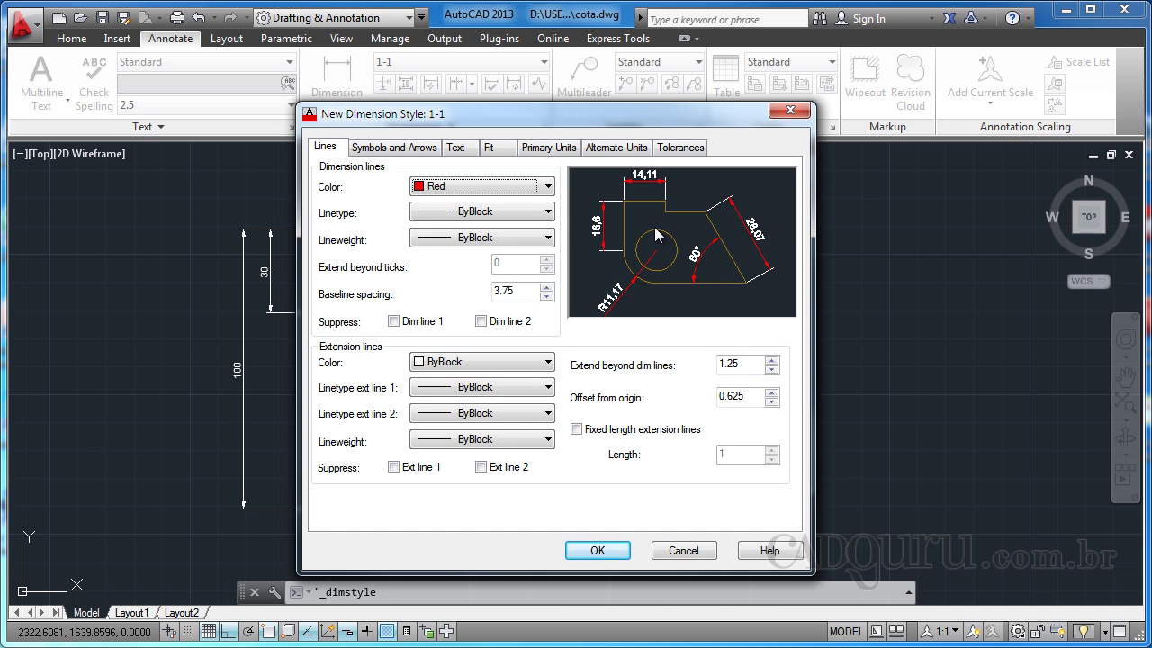
{"action": "left_click", "coordinate": [439, 362]}
{"action": "left_click", "coordinate": [446, 408]}
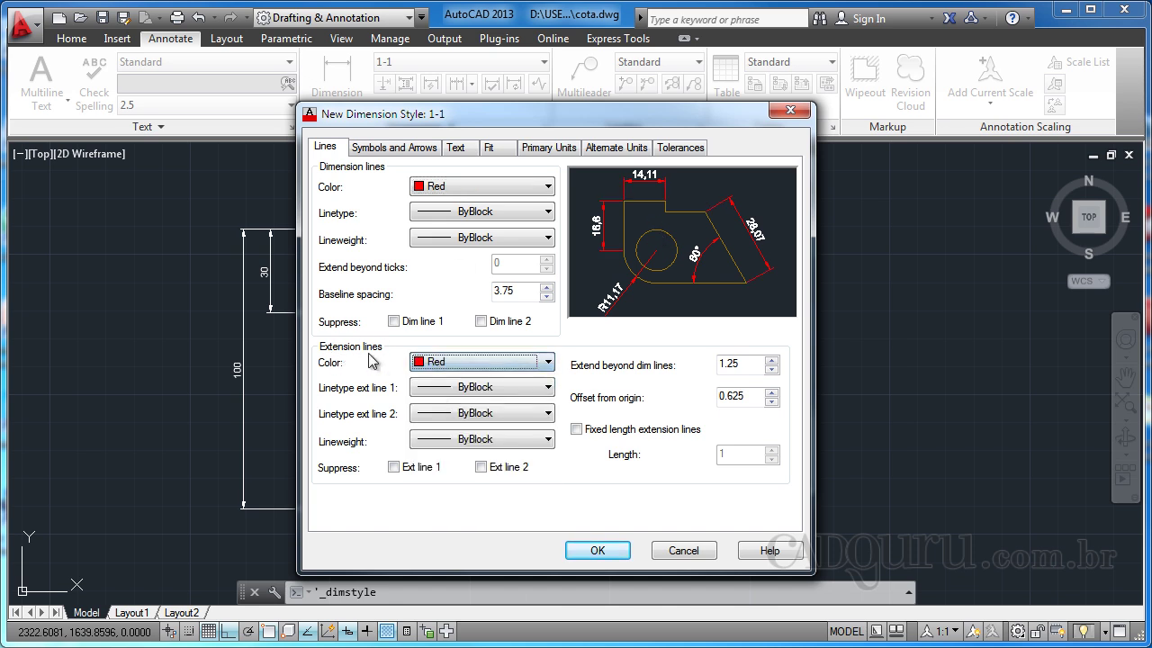
- Change the font of the Standard text style used by the 1-1 dimension style to romans.shx and apply it
{"action": "left_click", "coordinate": [460, 147]}
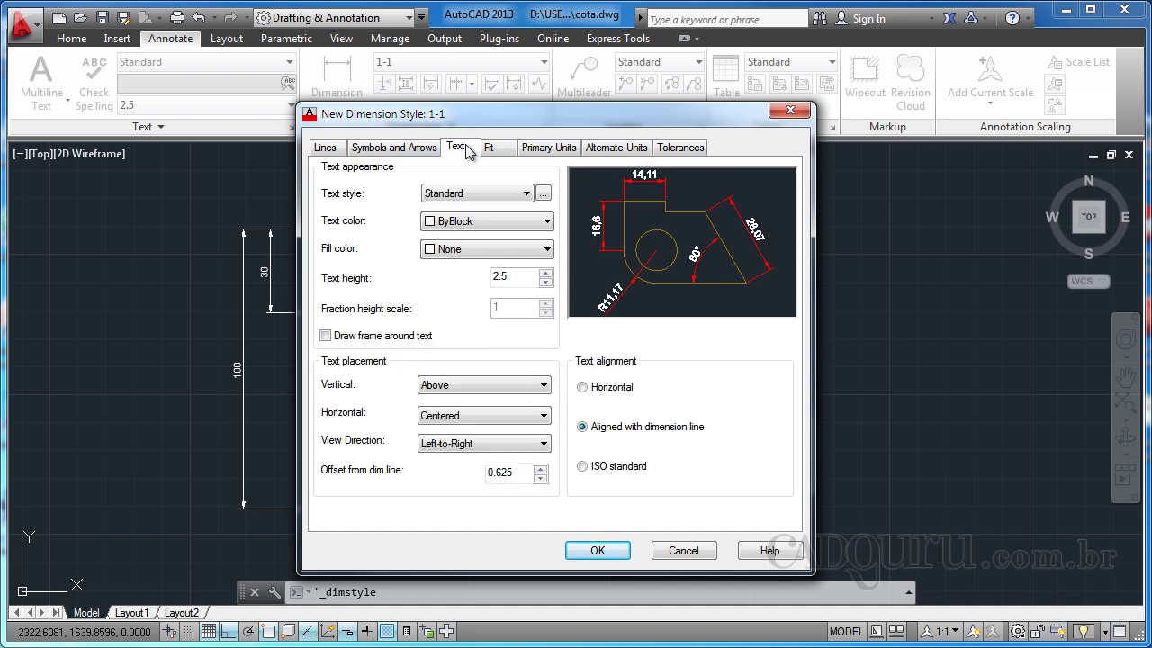
{"action": "left_click", "coordinate": [543, 195]}
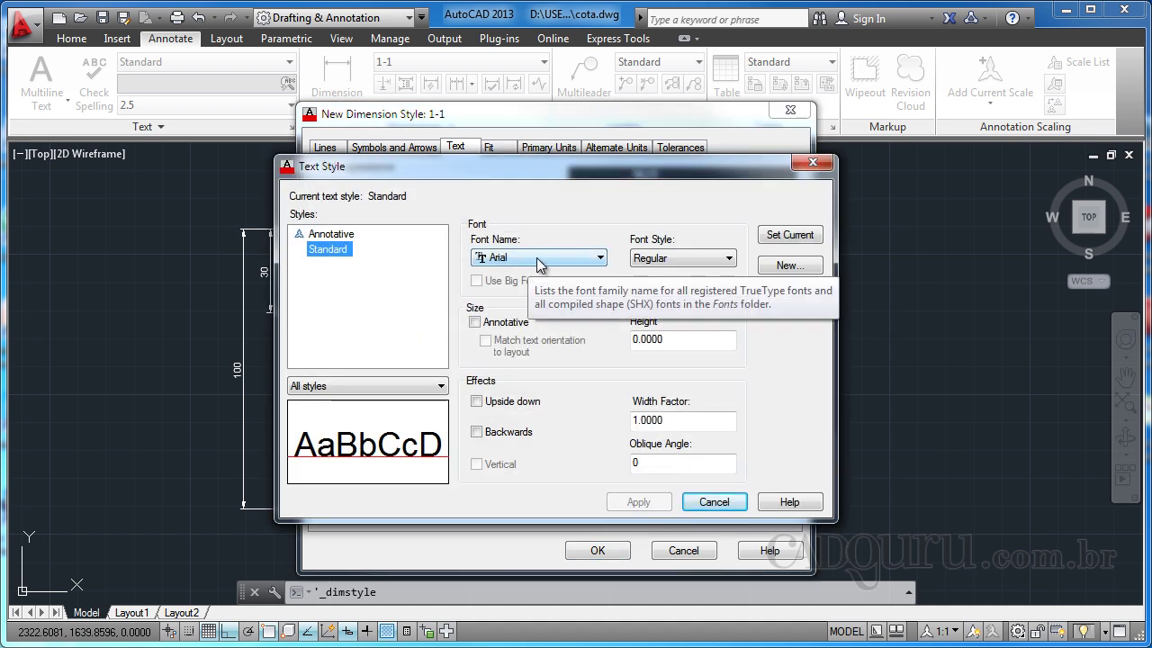
{"action": "left_click", "coordinate": [539, 257]}
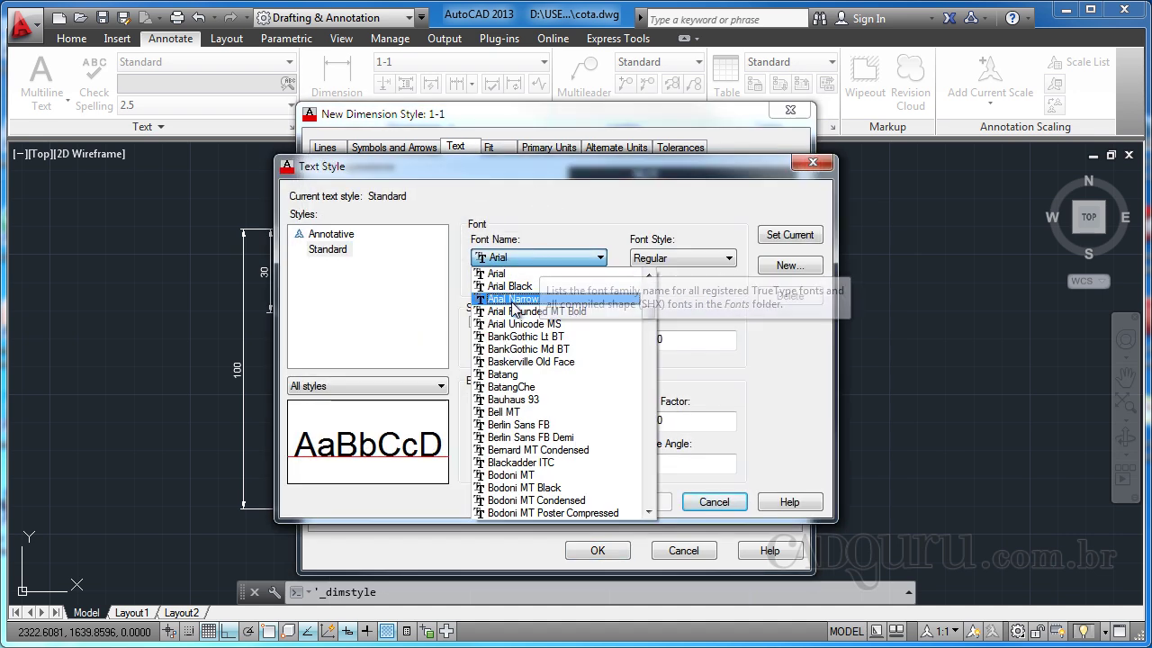
{"action": "key", "text": "r"}
{"action": "key", "text": "o"}
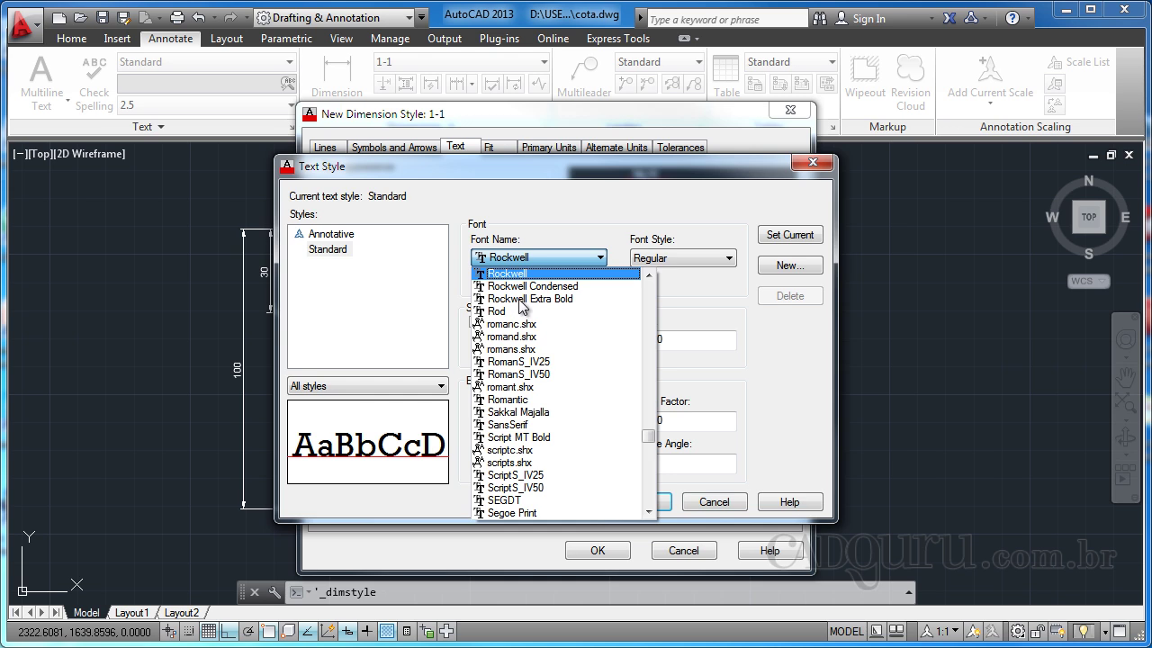
{"action": "left_click", "coordinate": [520, 350]}
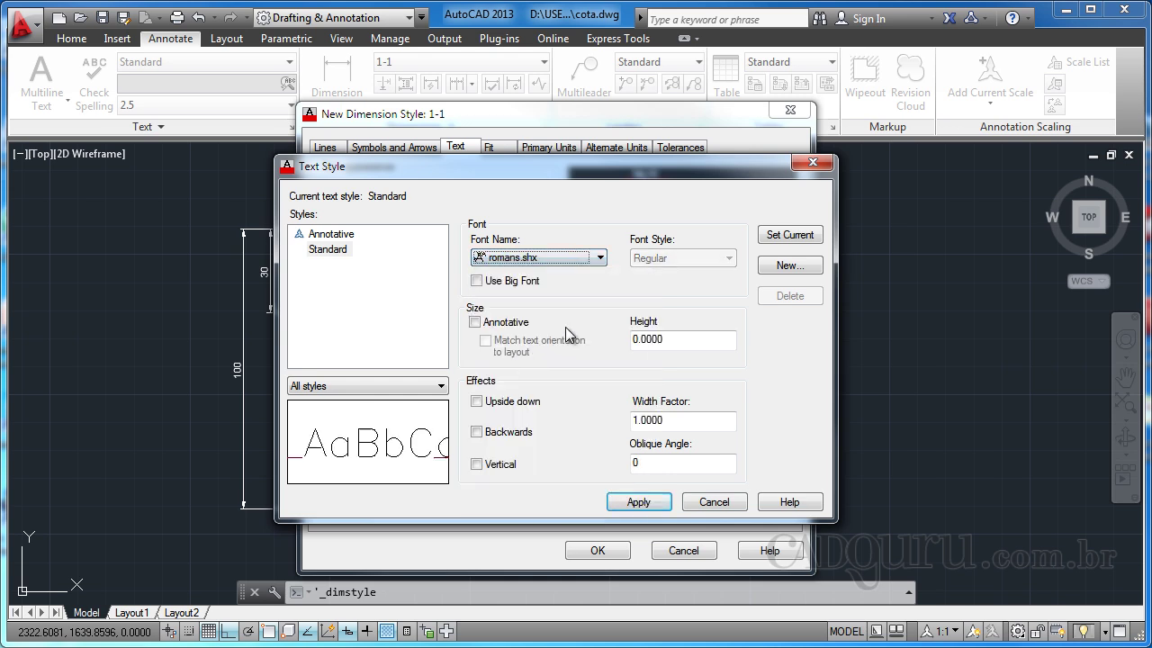
{"action": "left_click", "coordinate": [637, 504]}
{"action": "left_click", "coordinate": [711, 502]}
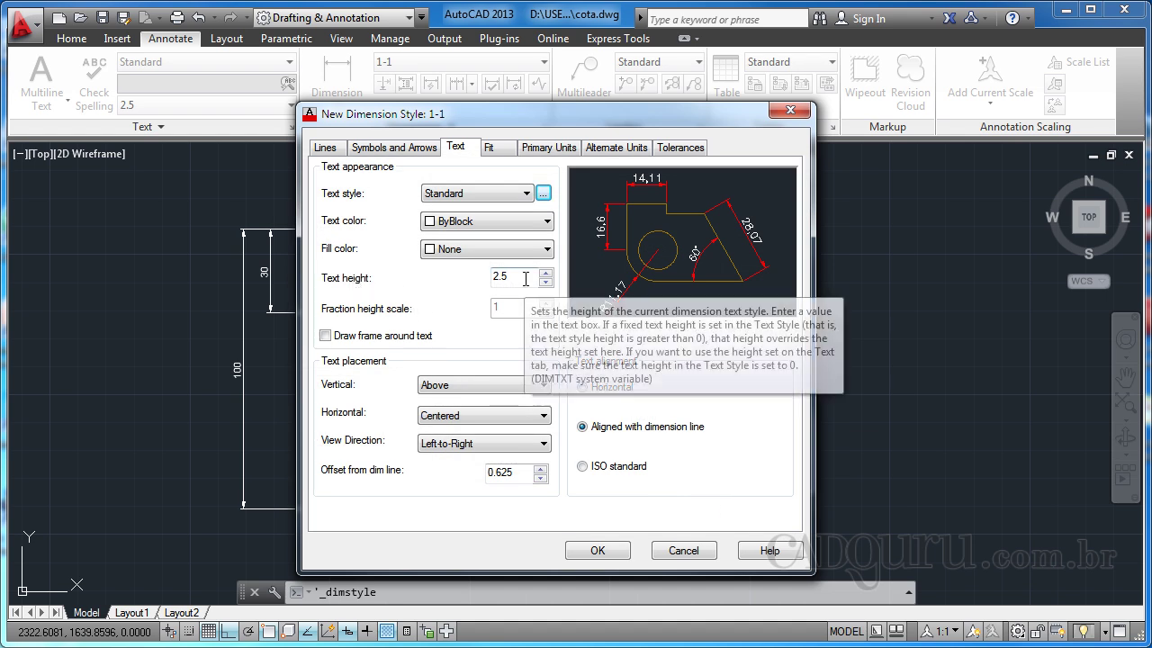
- Set the 1-1 style's dimension text height to 5, check its primary units, and save the style
{"action": "left_click_drag", "start_coordinate": [526, 279], "coordinate": [443, 274]}
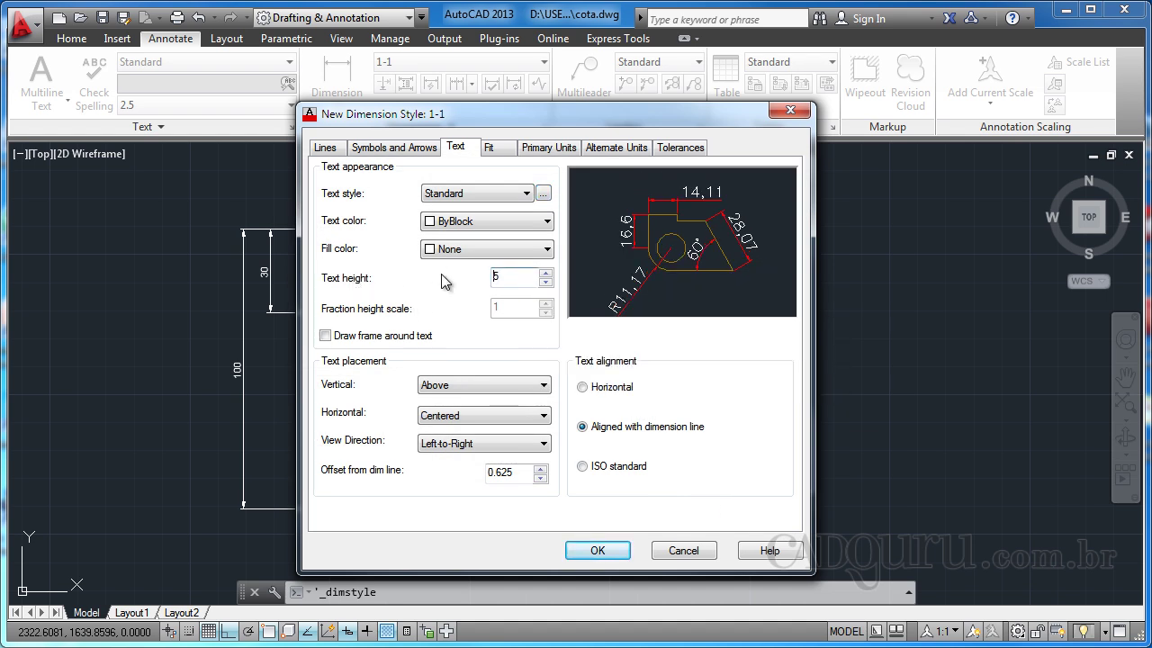
{"action": "left_click", "coordinate": [540, 149]}
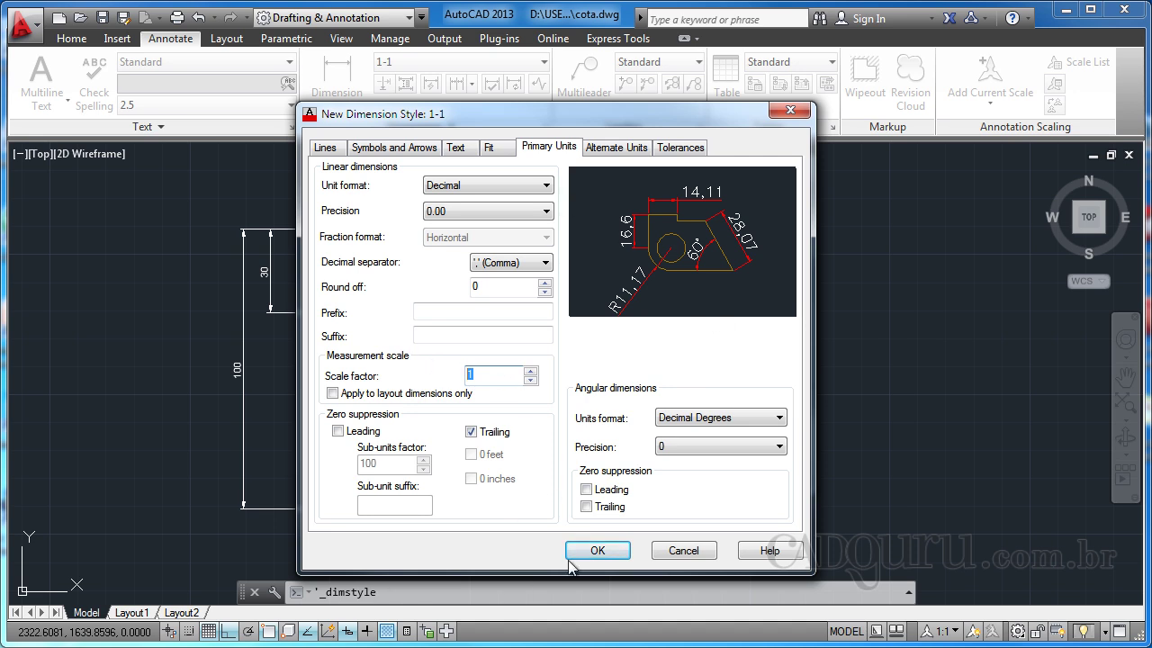
{"action": "left_click", "coordinate": [596, 551]}
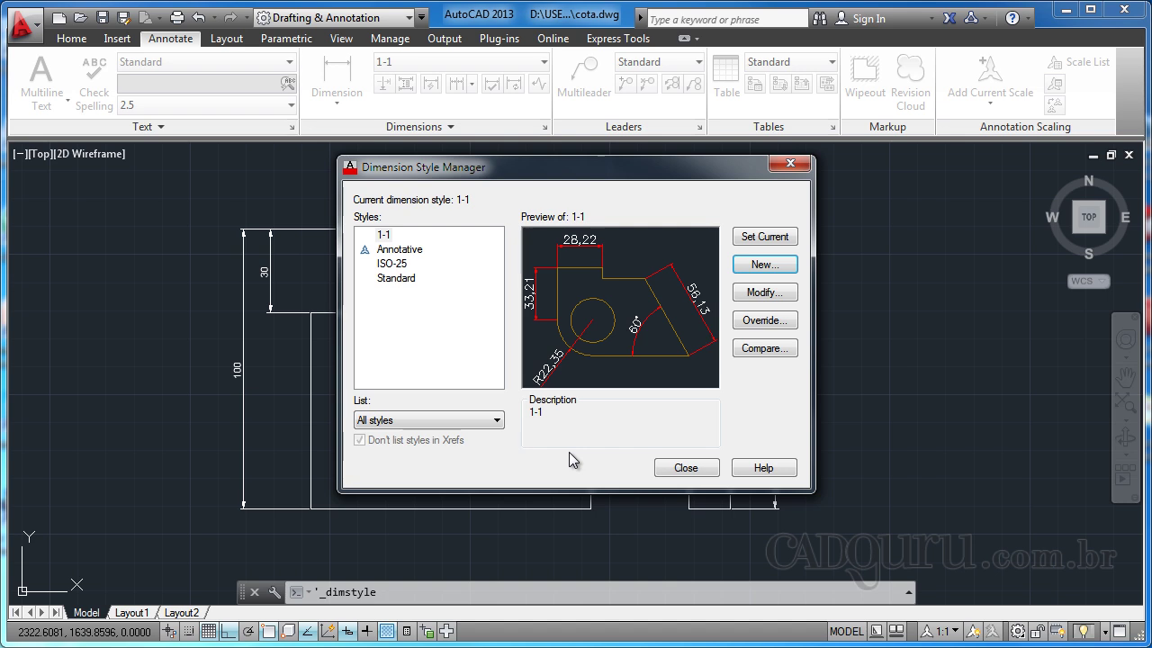
- Make 1-1 the current dimension style and close the Dimension Style Manager
{"action": "left_click", "coordinate": [385, 236]}
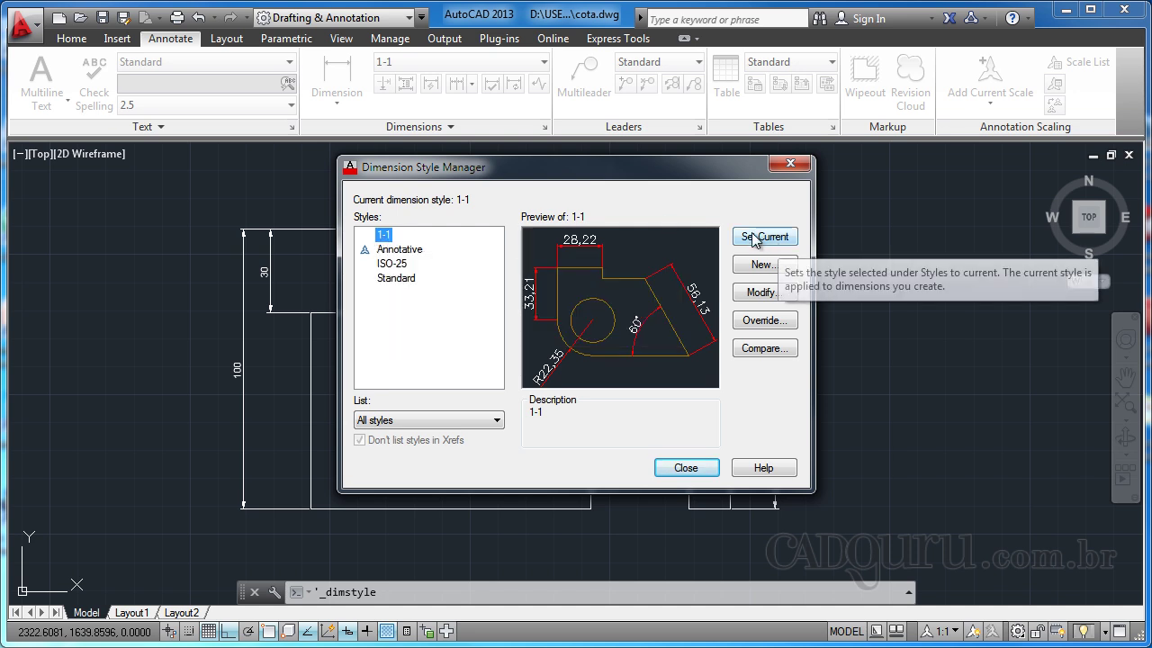
{"action": "left_click", "coordinate": [777, 244]}
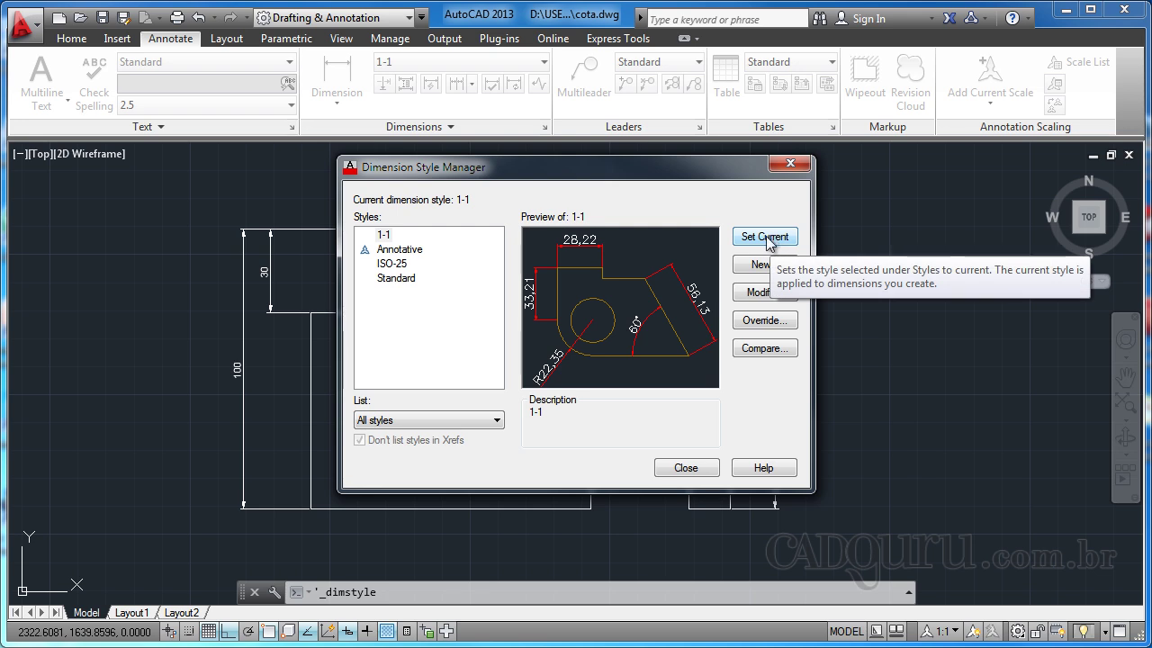
{"action": "left_click", "coordinate": [686, 469]}
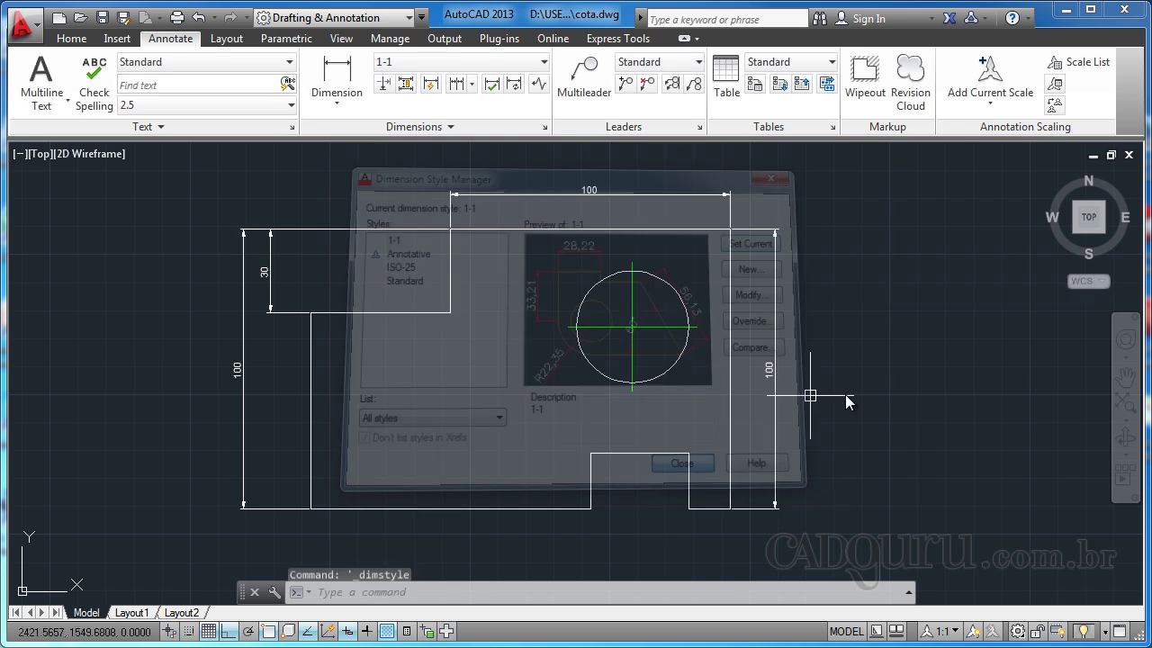
- Add a horizontal linear dimension for the part's bottom edge from its lower-left corner to the notch, placing it below the outline
{"action": "middle_click_drag", "start_coordinate": [892, 406], "coordinate": [918, 393]}
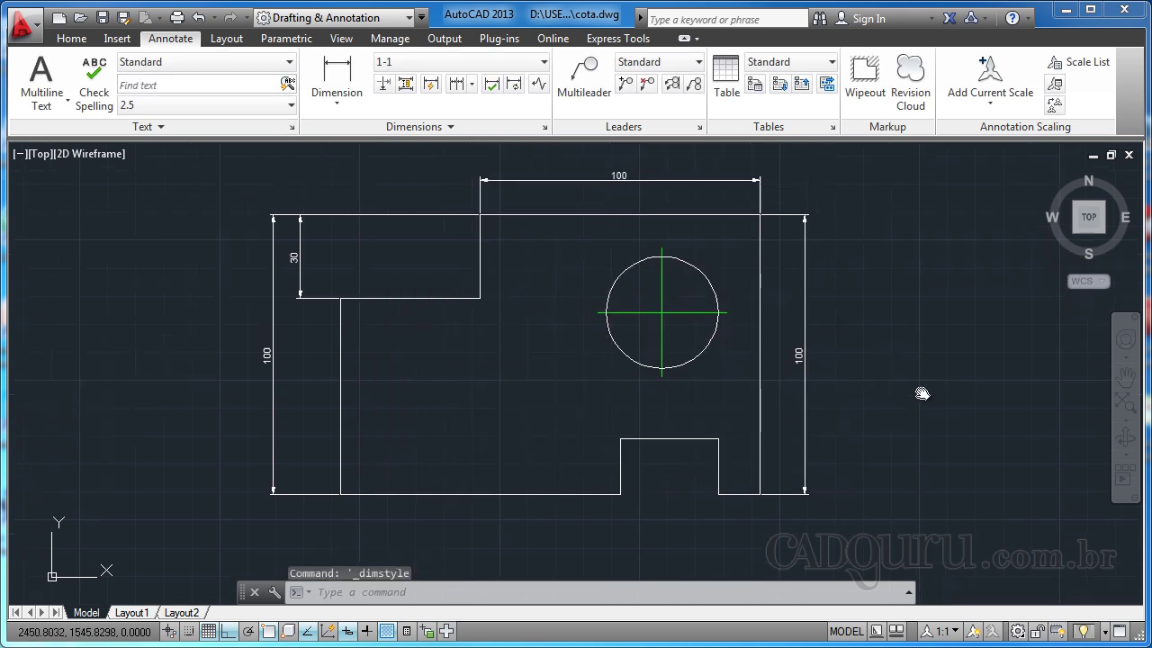
{"action": "left_click", "coordinate": [72, 40]}
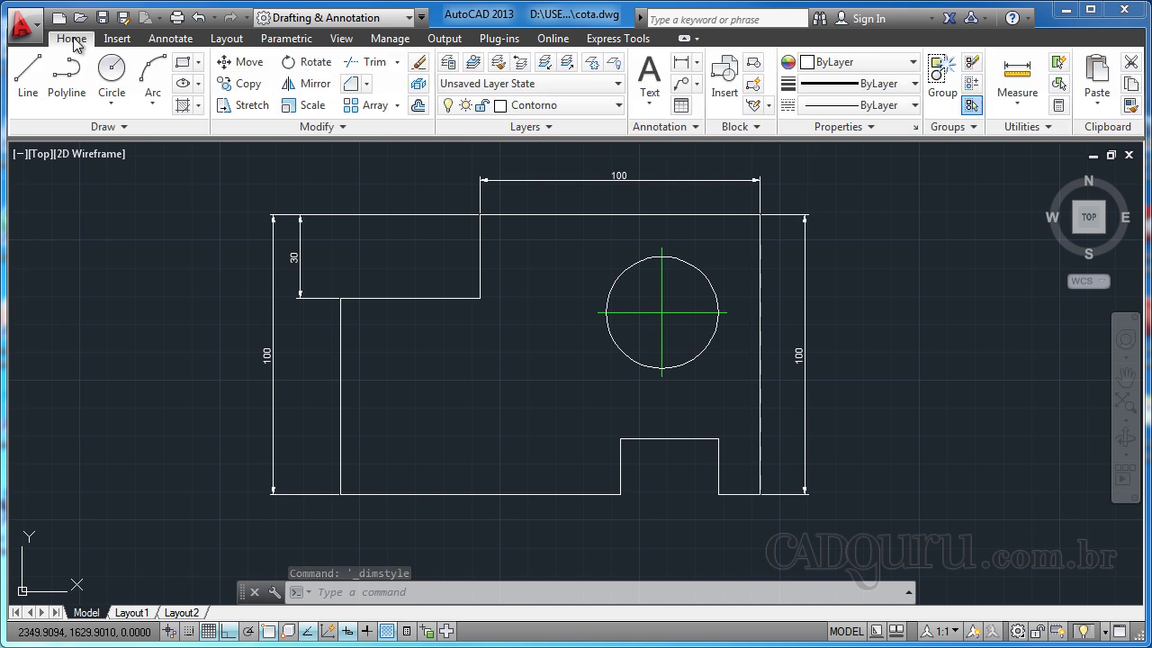
{"action": "left_click", "coordinate": [683, 67]}
{"action": "middle_click_drag", "start_coordinate": [414, 533], "coordinate": [468, 330]}
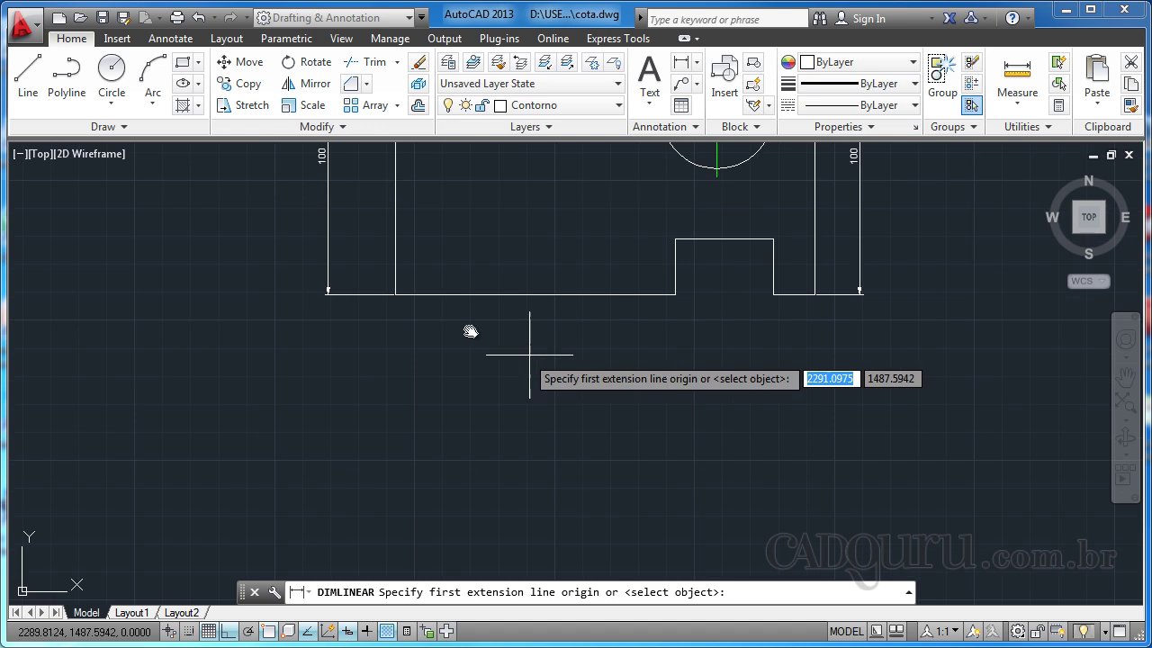
{"action": "left_click", "coordinate": [396, 294]}
{"action": "left_click", "coordinate": [667, 298]}
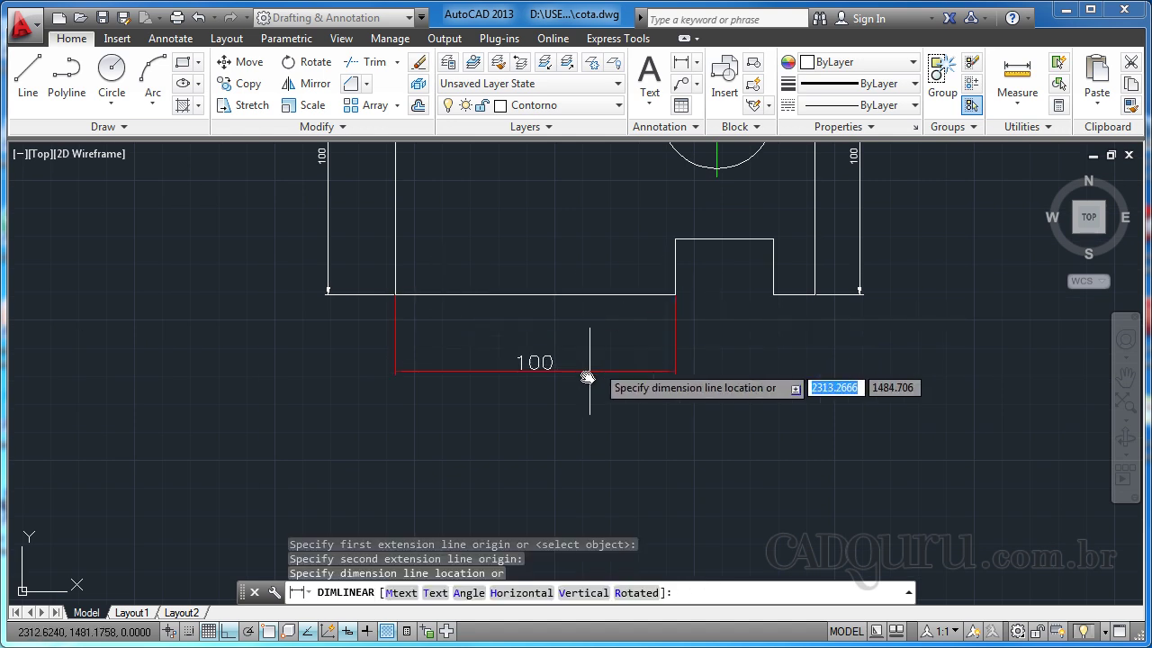
{"action": "left_click", "coordinate": [534, 363]}
- Examine the new bottom dimension in the 1-1 style against the part's other dimensions, comparing text size and line color
{"action": "scroll", "coordinate": [574, 338], "scroll_direction": "up", "scroll_amount": 2}
{"action": "scroll", "coordinate": [573, 338], "scroll_direction": "down", "scroll_amount": 2}
{"action": "middle_click_drag", "start_coordinate": [574, 338], "coordinate": [539, 434]}
{"action": "middle_click_drag", "start_coordinate": [367, 389], "coordinate": [326, 426]}
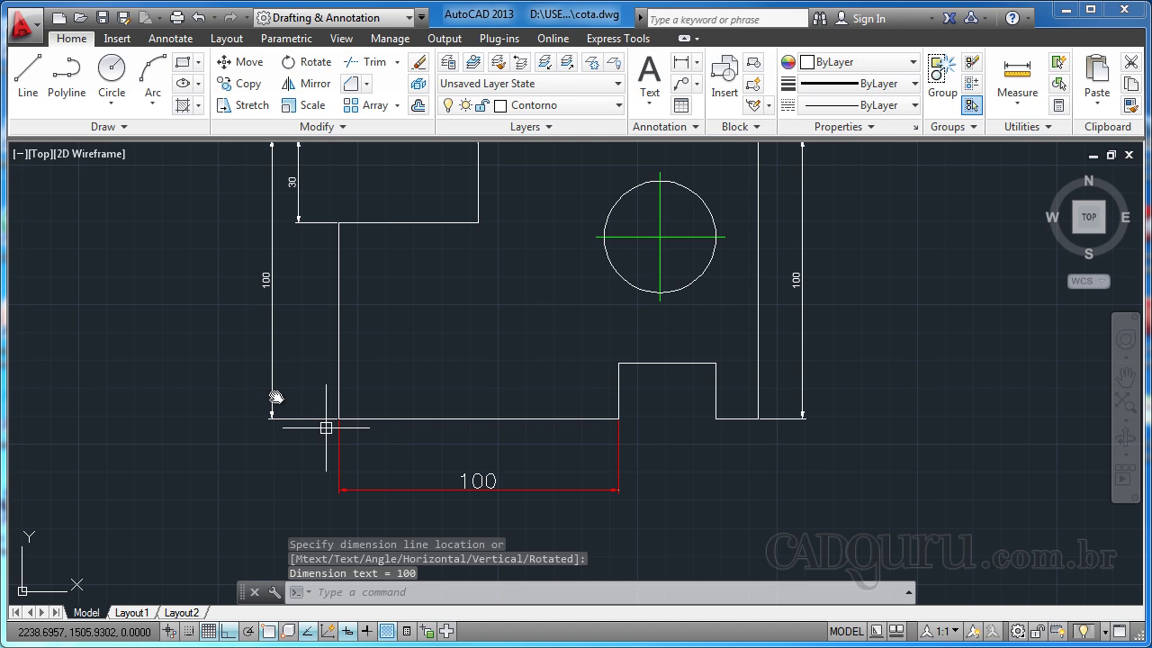
{"action": "middle_click_drag", "start_coordinate": [479, 377], "coordinate": [451, 314]}
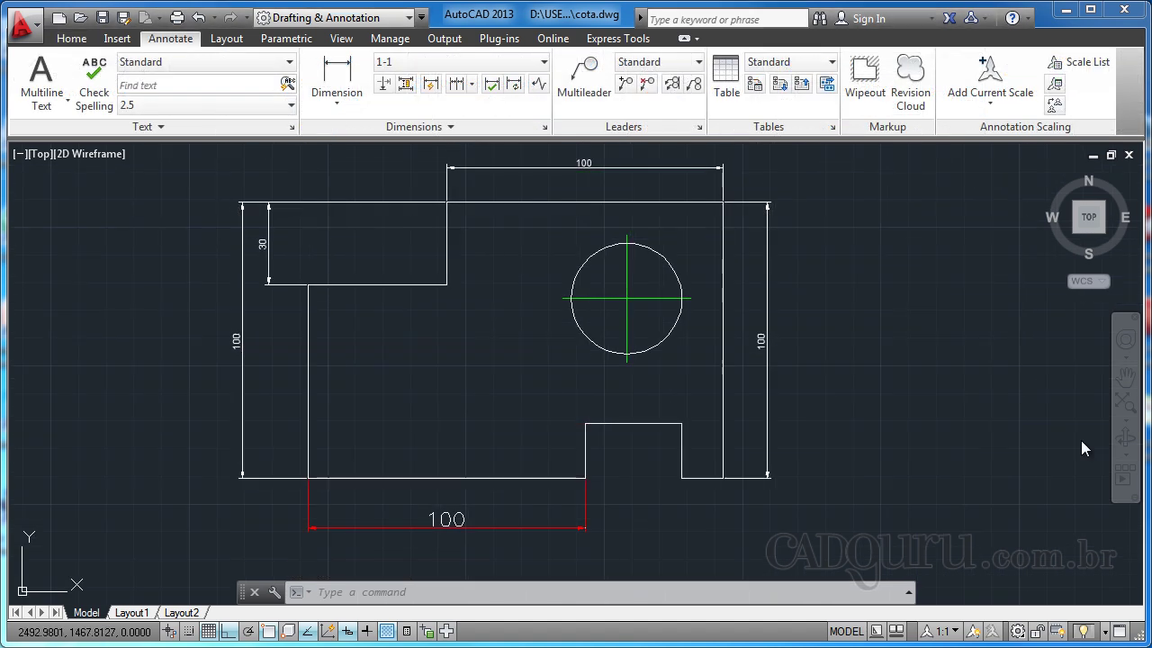
{"action": "middle_click_drag", "start_coordinate": [633, 372], "coordinate": [633, 384]}
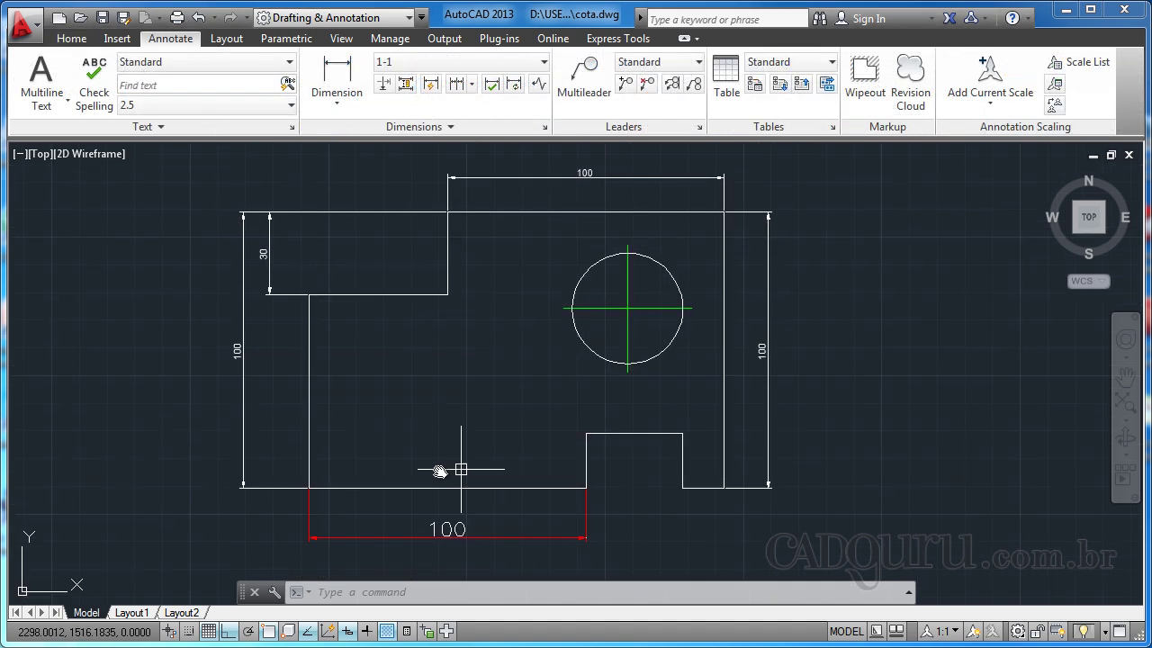
{"action": "middle_click_drag", "start_coordinate": [406, 454], "coordinate": [418, 442]}
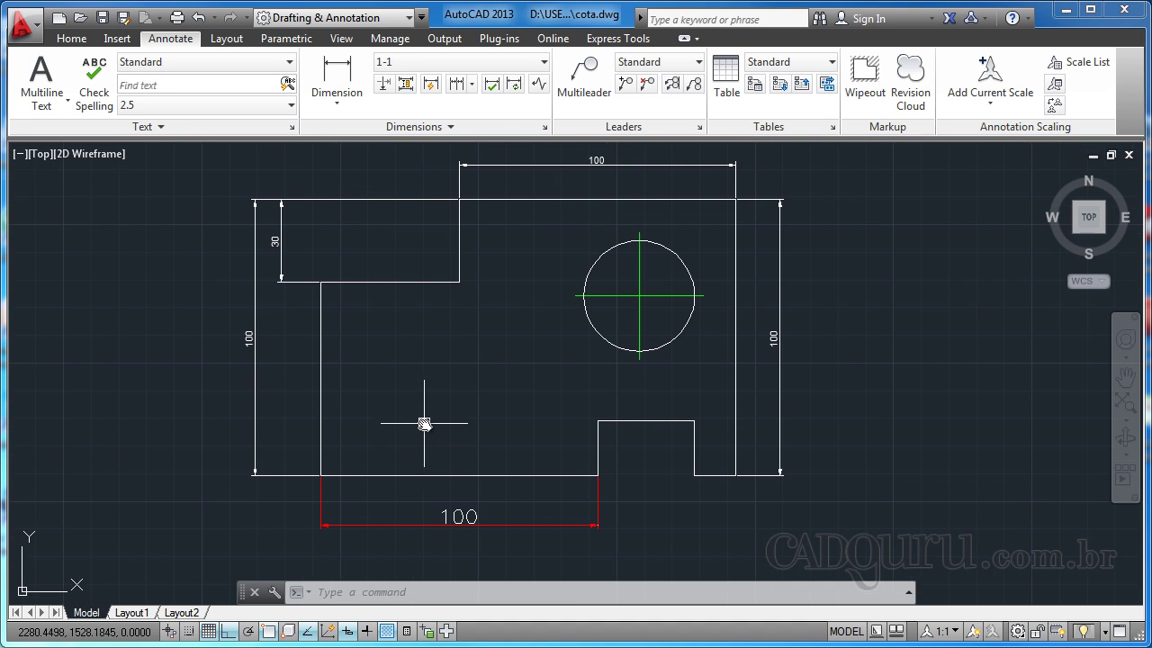
- Open the 1-1 dimension style for modification from the Dimension Style Manager
{"action": "middle_click_drag", "start_coordinate": [481, 408], "coordinate": [420, 435]}
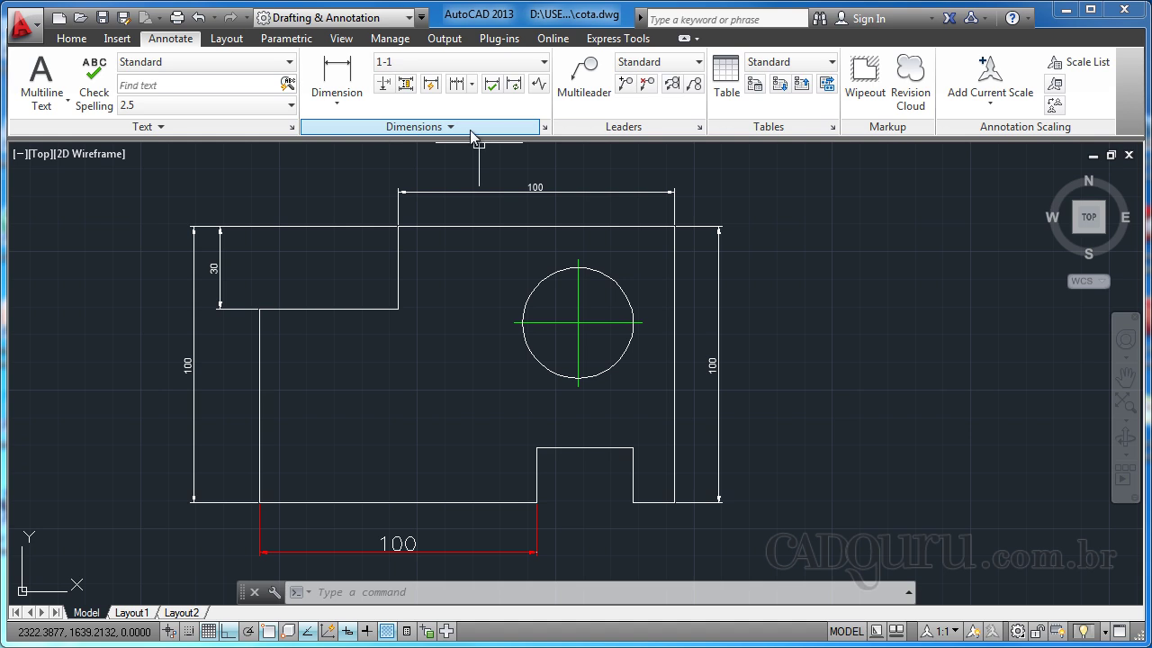
{"action": "left_click", "coordinate": [544, 131]}
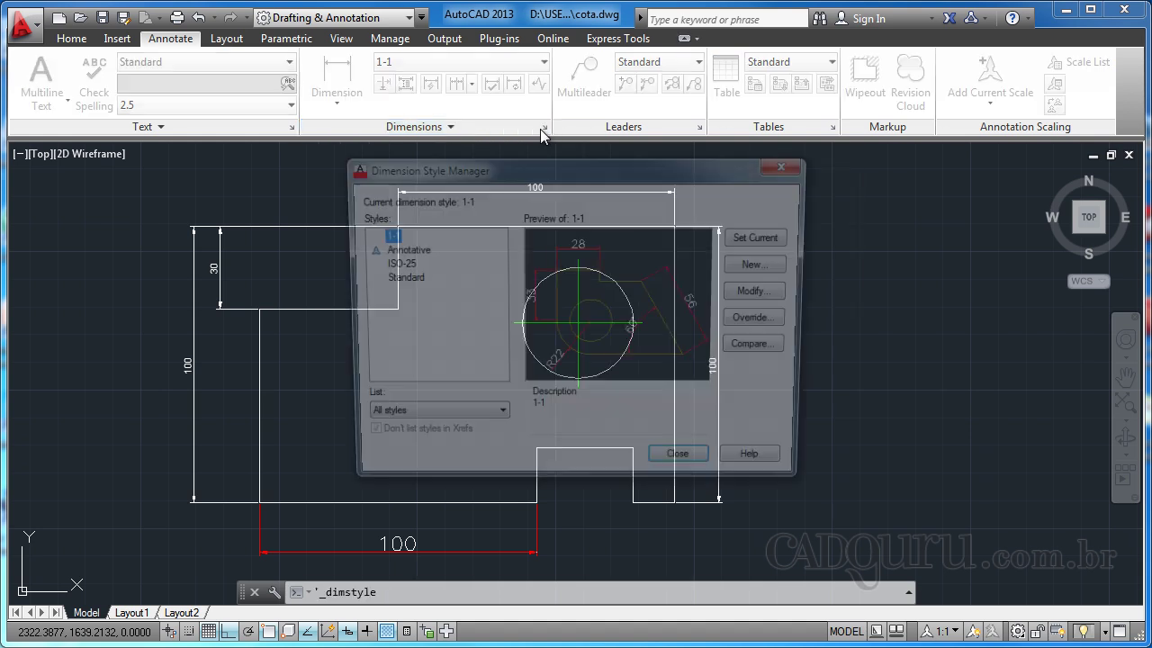
{"action": "left_click_drag", "start_coordinate": [475, 171], "coordinate": [418, 175]}
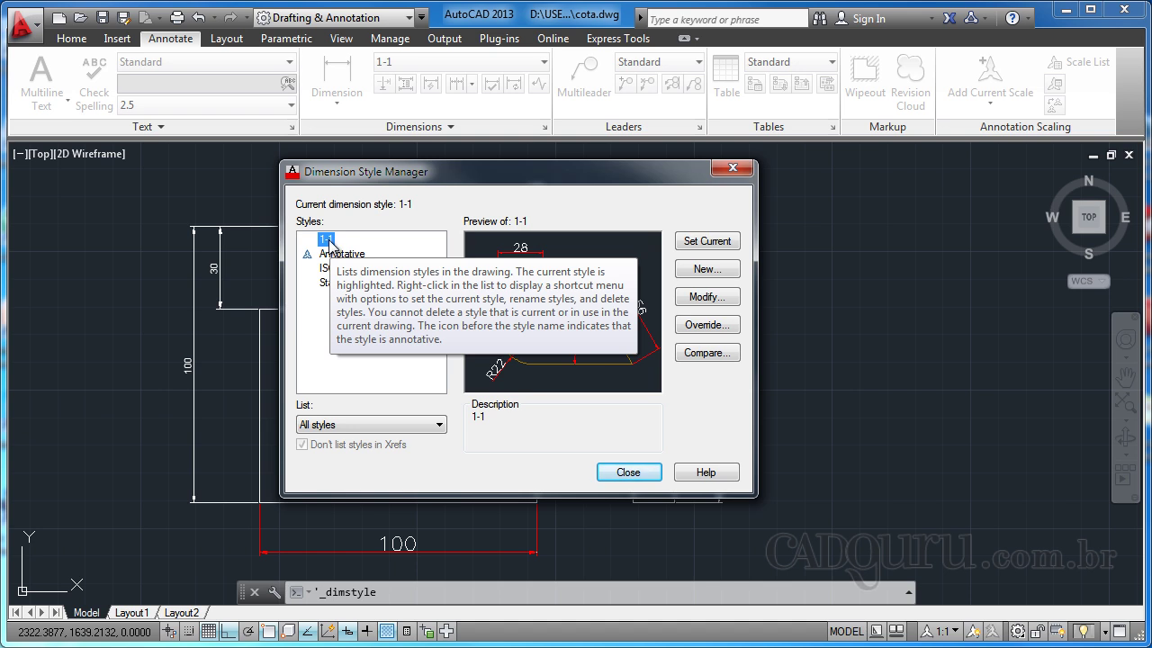
{"action": "left_click", "coordinate": [708, 297]}
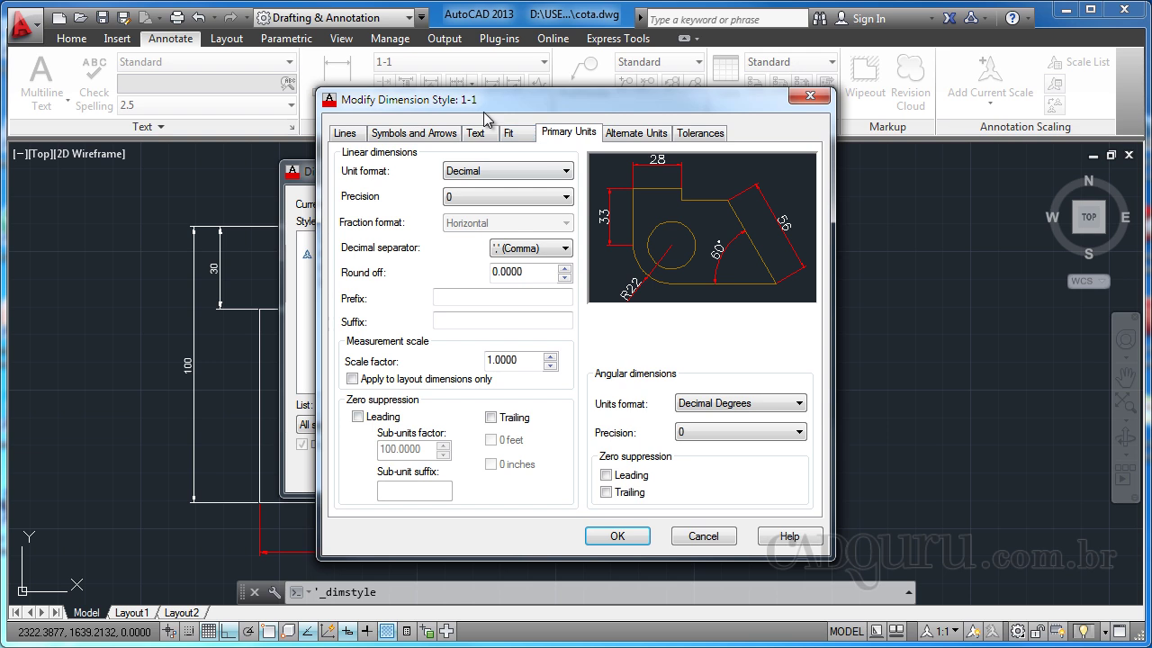
- Review the 1-1 style's settings for lines, symbols and arrows, text, fit, primary units, alternate units and tolerances
{"action": "left_click_drag", "start_coordinate": [471, 102], "coordinate": [420, 100]}
{"action": "left_click", "coordinate": [308, 135]}
{"action": "left_click", "coordinate": [342, 135]}
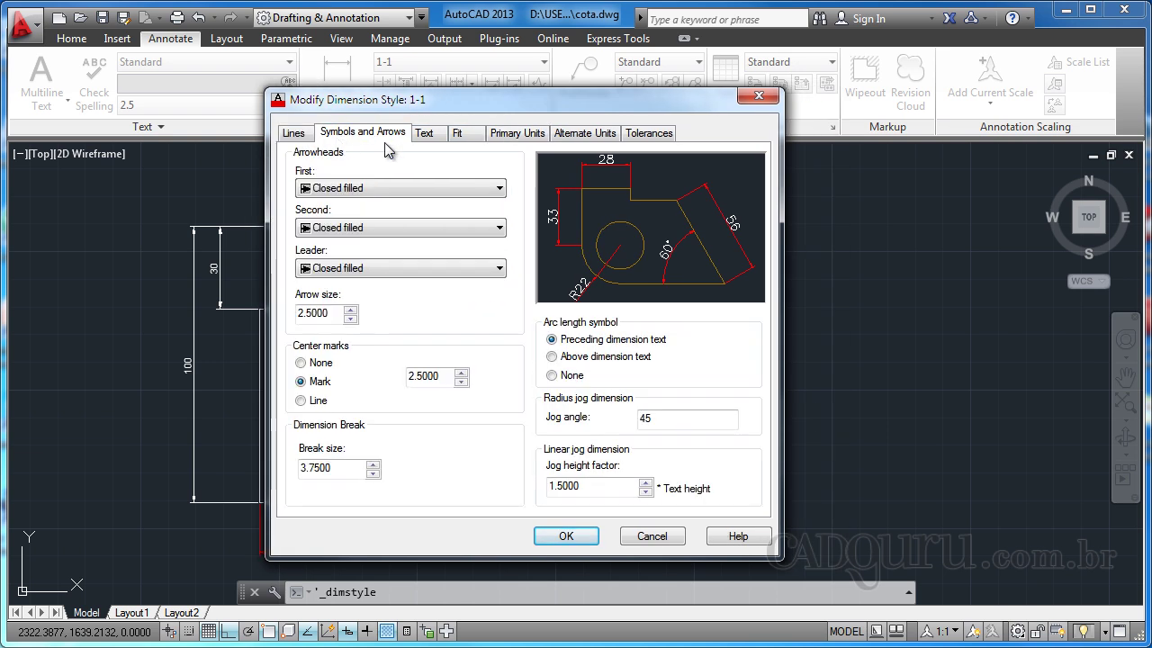
{"action": "left_click", "coordinate": [425, 135]}
{"action": "left_click", "coordinate": [461, 135]}
{"action": "left_click", "coordinate": [518, 133]}
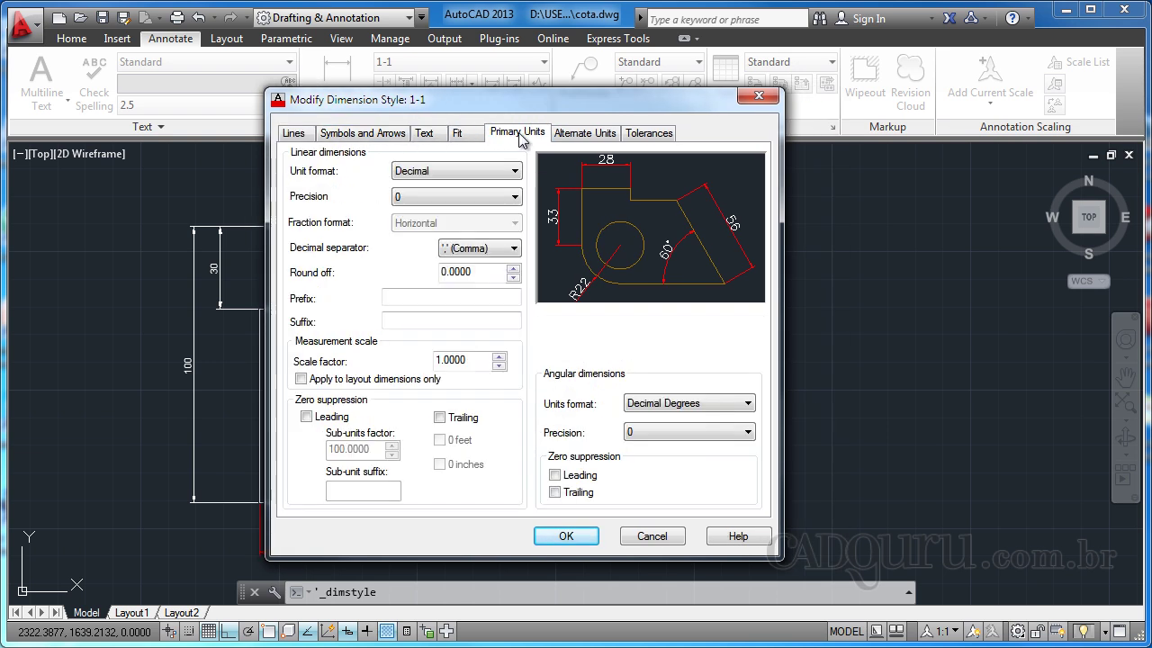
{"action": "left_click", "coordinate": [585, 133]}
{"action": "left_click", "coordinate": [648, 132]}
{"action": "left_click", "coordinate": [296, 133]}
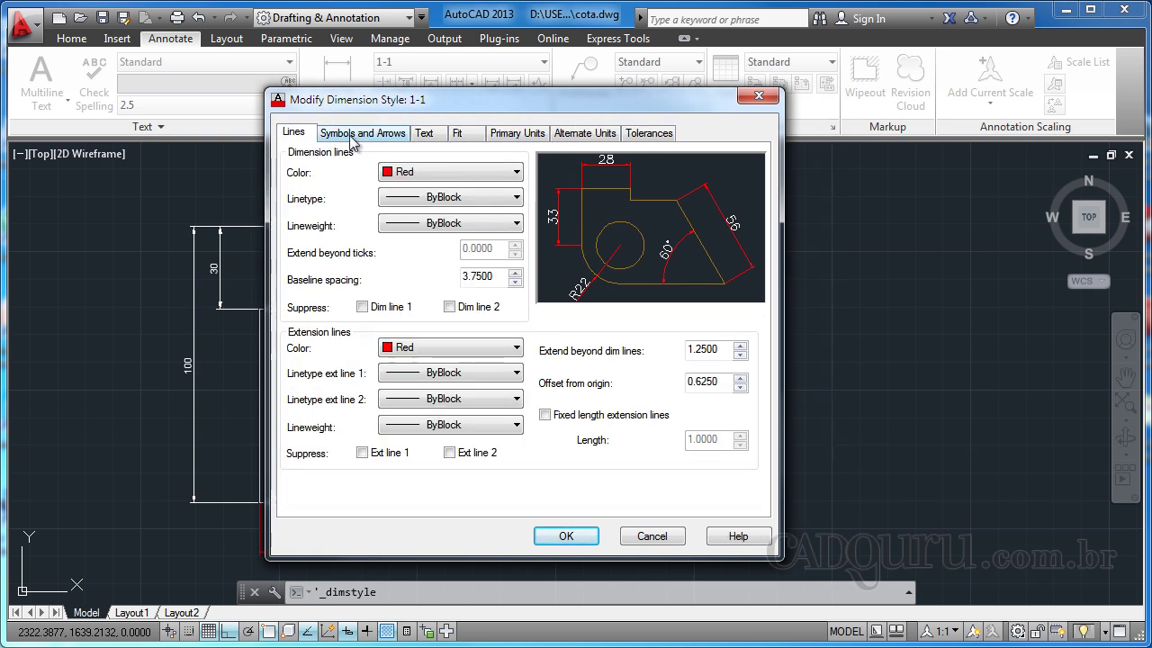
{"action": "left_click", "coordinate": [357, 134]}
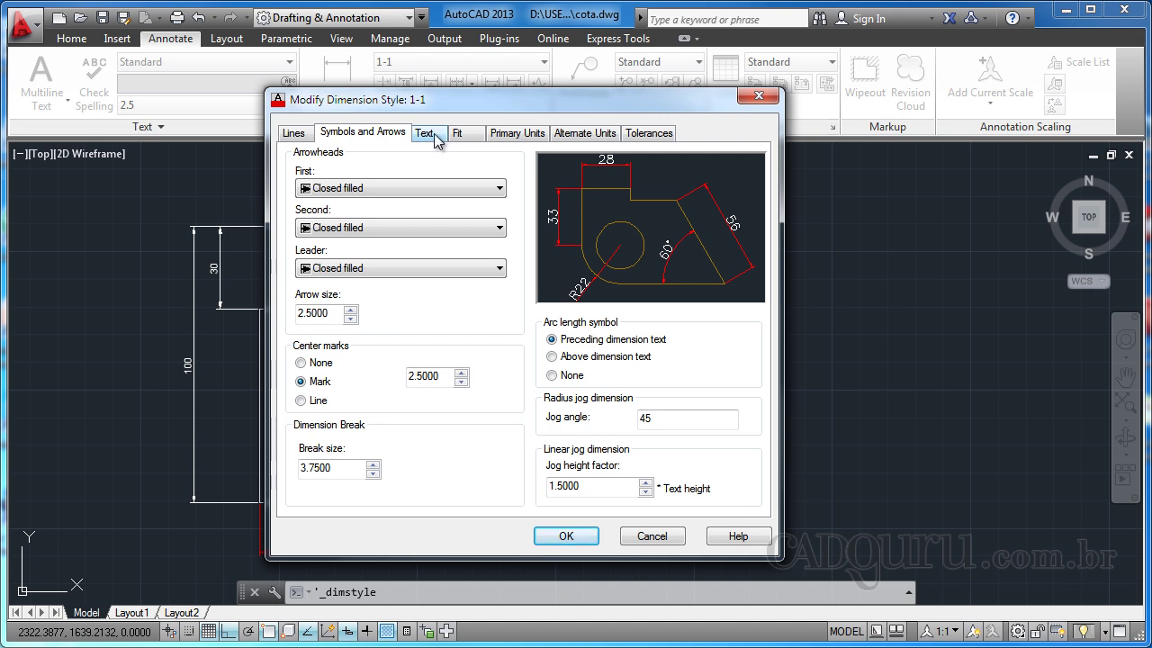
{"action": "left_click", "coordinate": [425, 133]}
{"action": "left_click", "coordinate": [457, 133]}
{"action": "left_click", "coordinate": [559, 134]}
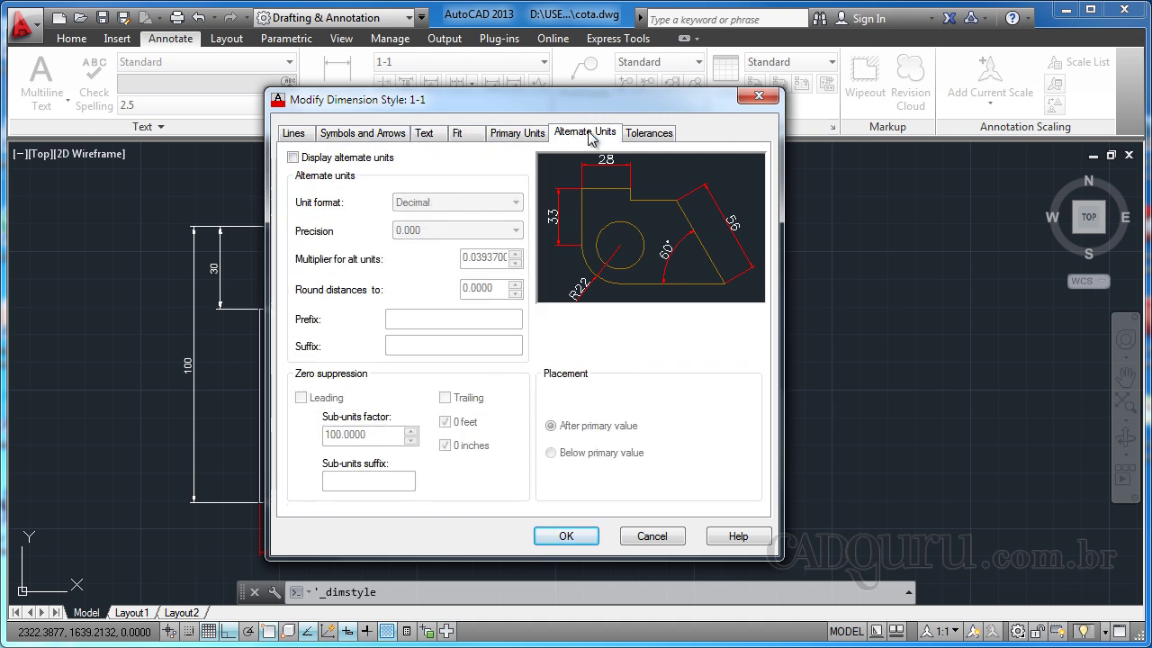
{"action": "left_click", "coordinate": [663, 135]}
{"action": "left_click_drag", "start_coordinate": [541, 113], "coordinate": [770, 123]}
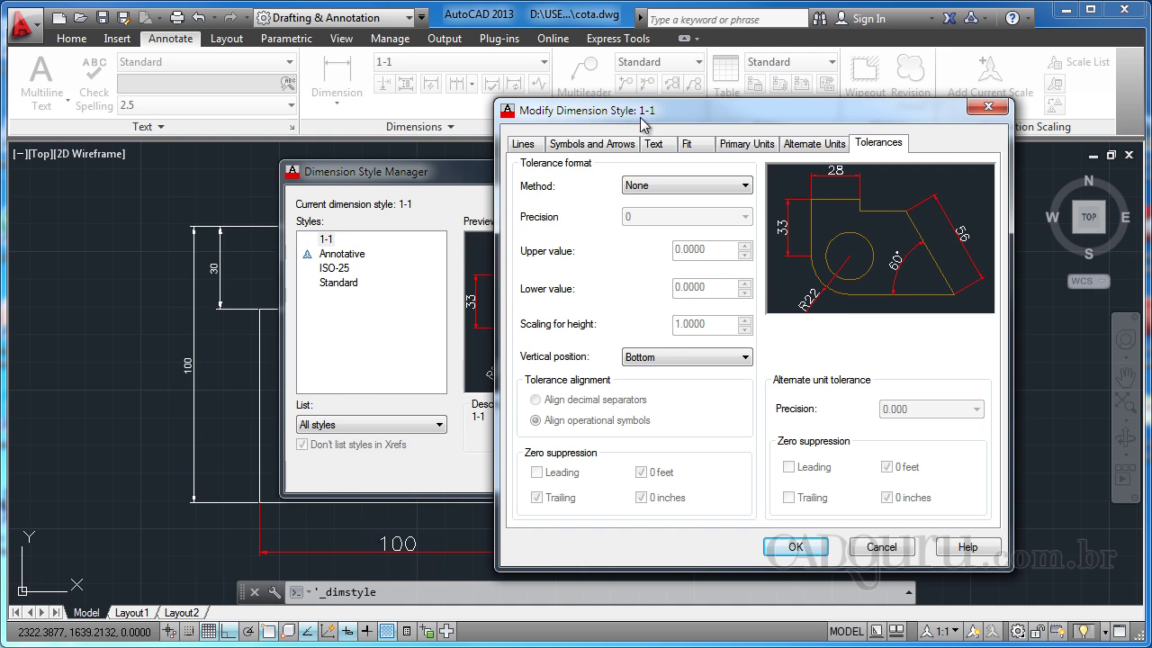
{"action": "left_click_drag", "start_coordinate": [648, 124], "coordinate": [651, 121]}
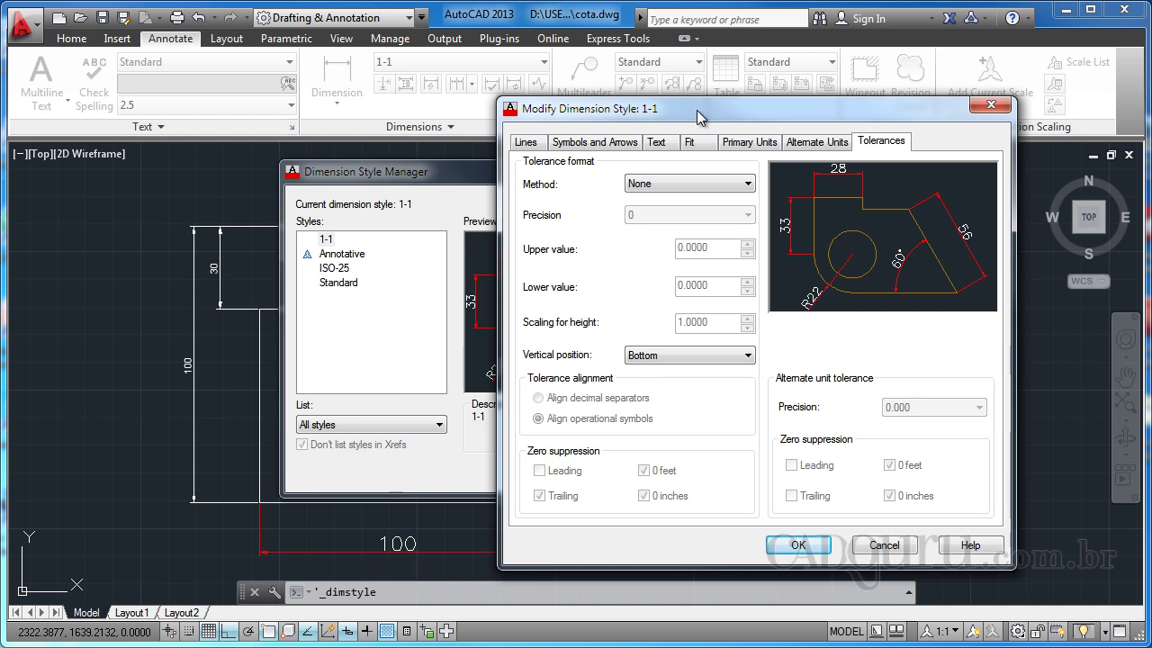
{"action": "left_click_drag", "start_coordinate": [698, 118], "coordinate": [692, 122]}
- Set the 1-1 style's linear dimension precision to 0.00, save the style and close the Dimension Style Manager
{"action": "left_click", "coordinate": [745, 149]}
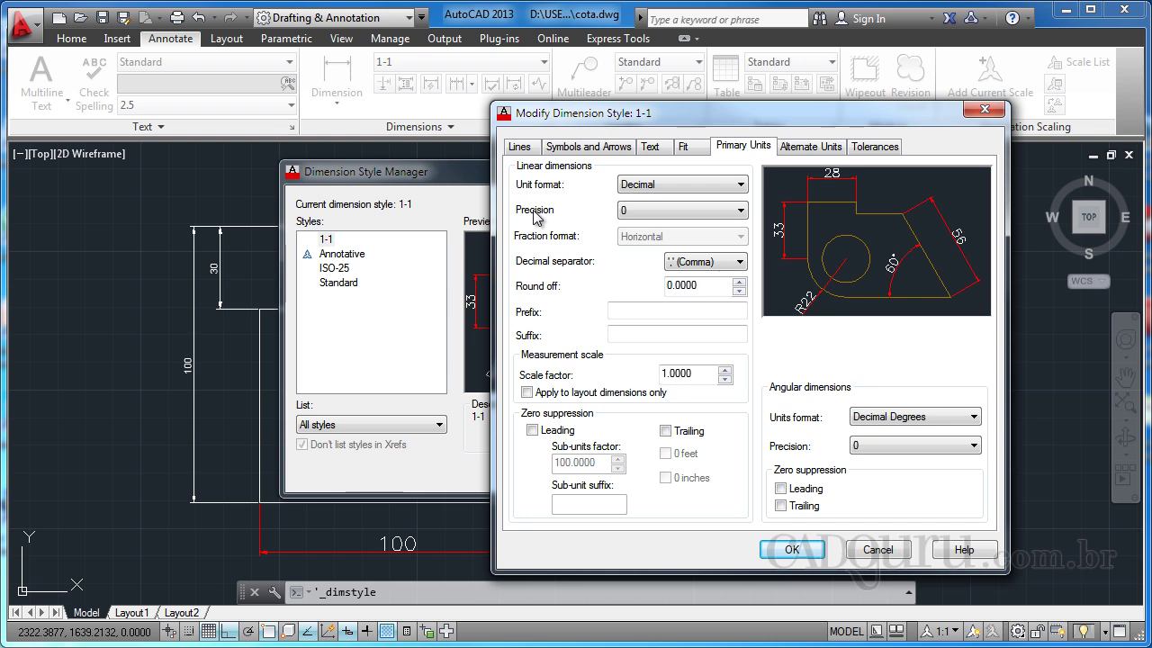
{"action": "left_click", "coordinate": [652, 214]}
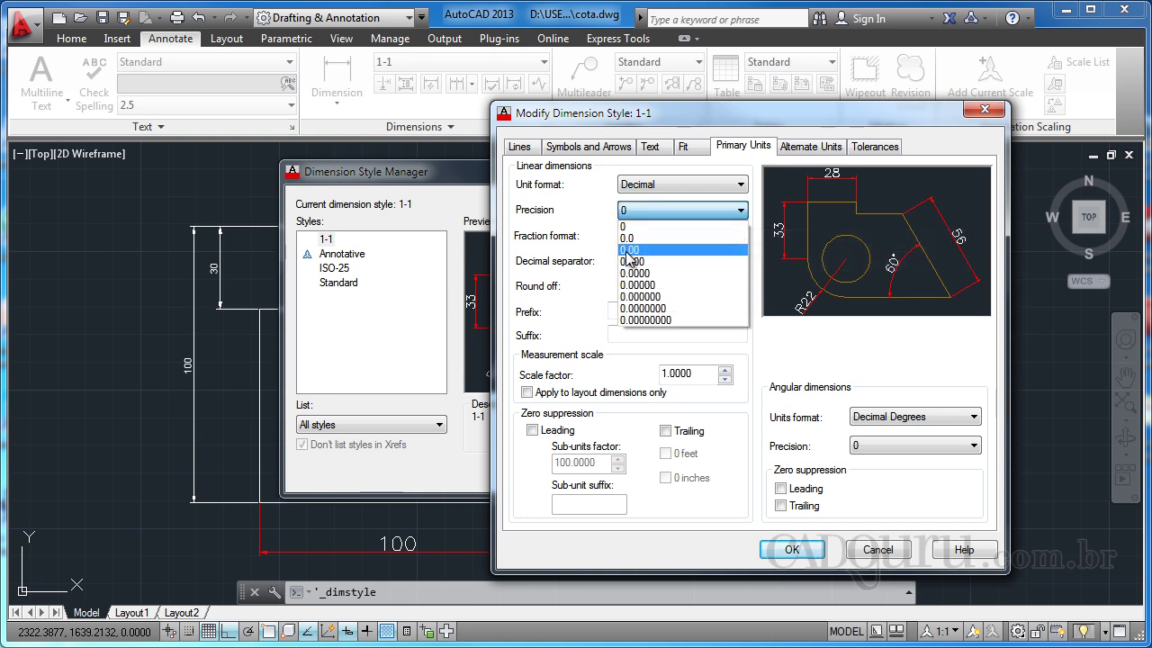
{"action": "left_click", "coordinate": [637, 251]}
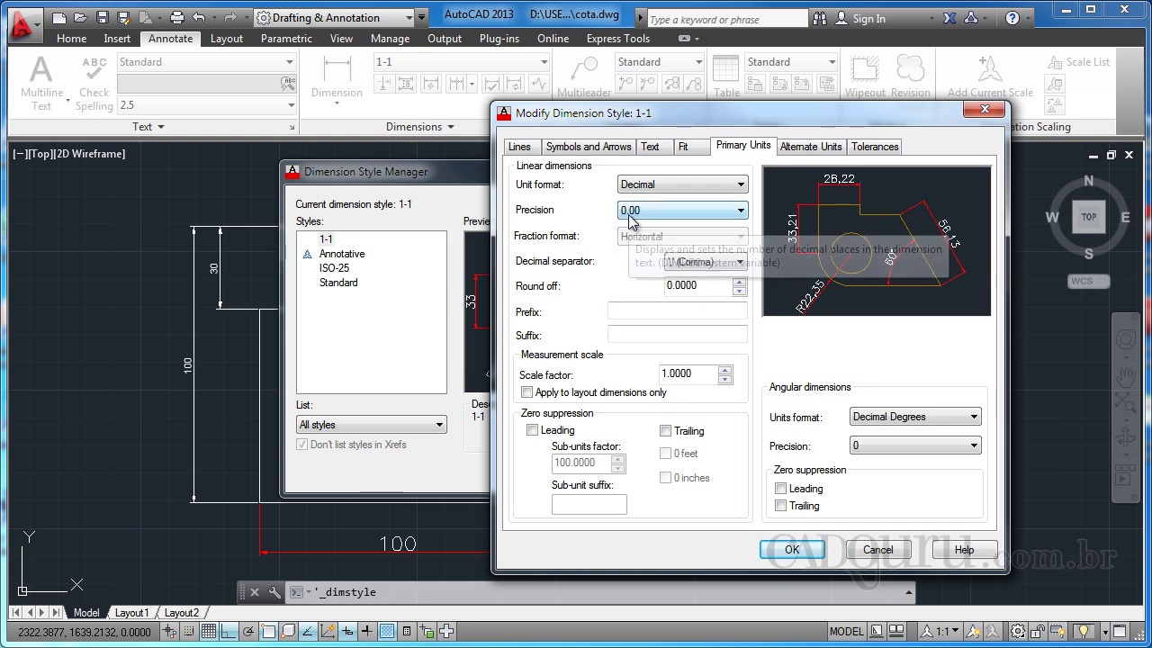
{"action": "left_click", "coordinate": [793, 554]}
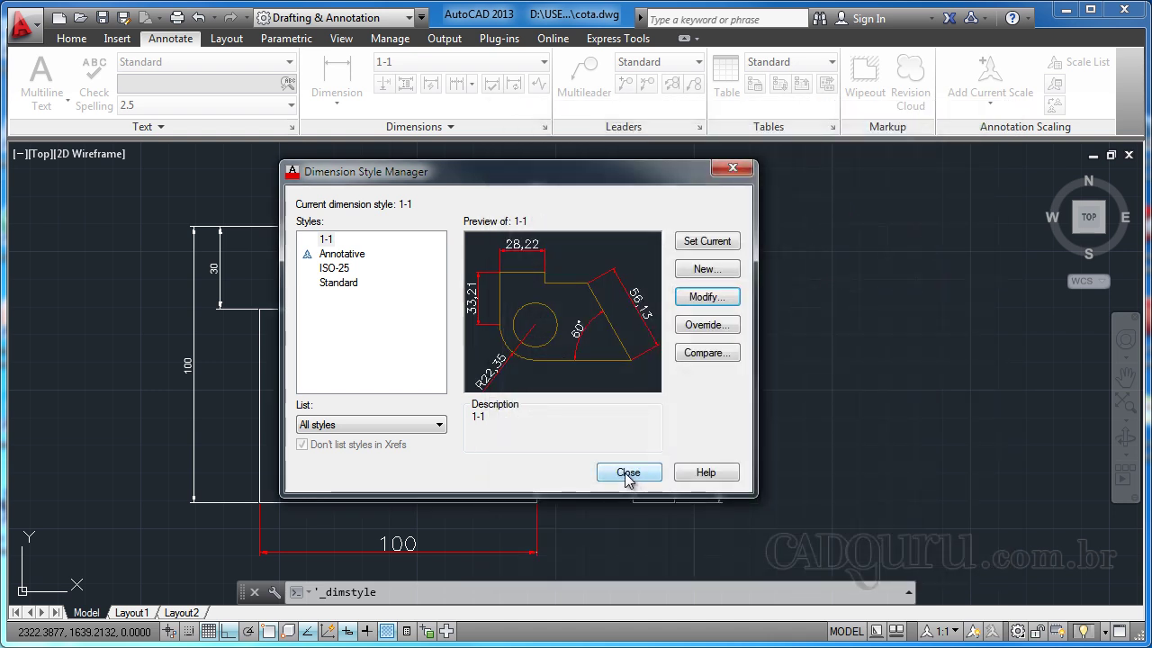
{"action": "left_click", "coordinate": [628, 473]}
- Examine the number of decimal places on the dimension below the part's bottom edge
{"action": "scroll", "coordinate": [493, 393], "scroll_direction": "up", "scroll_amount": 4}
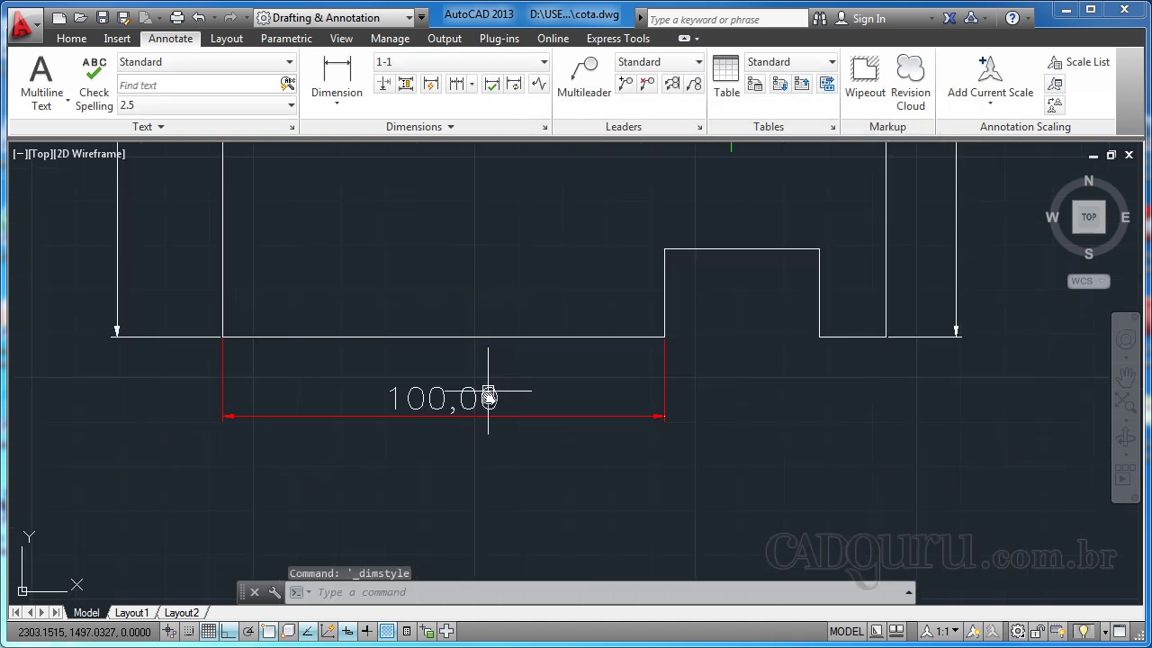
{"action": "middle_click_drag", "start_coordinate": [488, 391], "coordinate": [488, 409]}
{"action": "left_click", "coordinate": [460, 464]}
{"action": "left_click", "coordinate": [410, 408]}
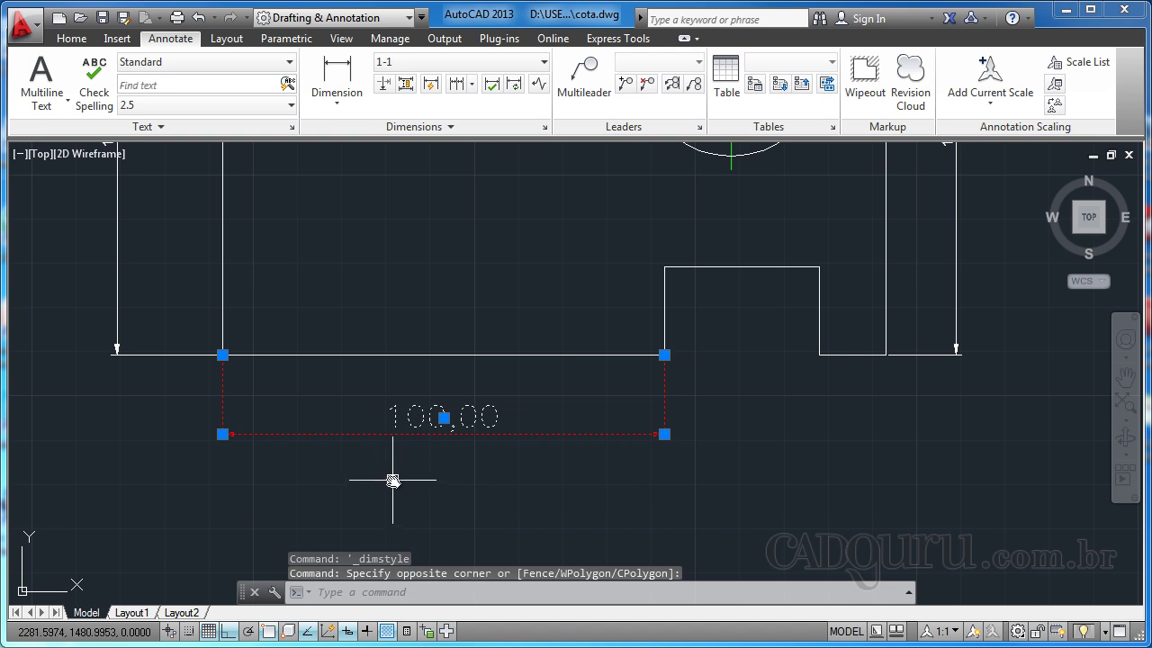
{"action": "key", "text": "Escape"}
{"action": "scroll", "coordinate": [589, 404], "scroll_direction": "up", "scroll_amount": 2}
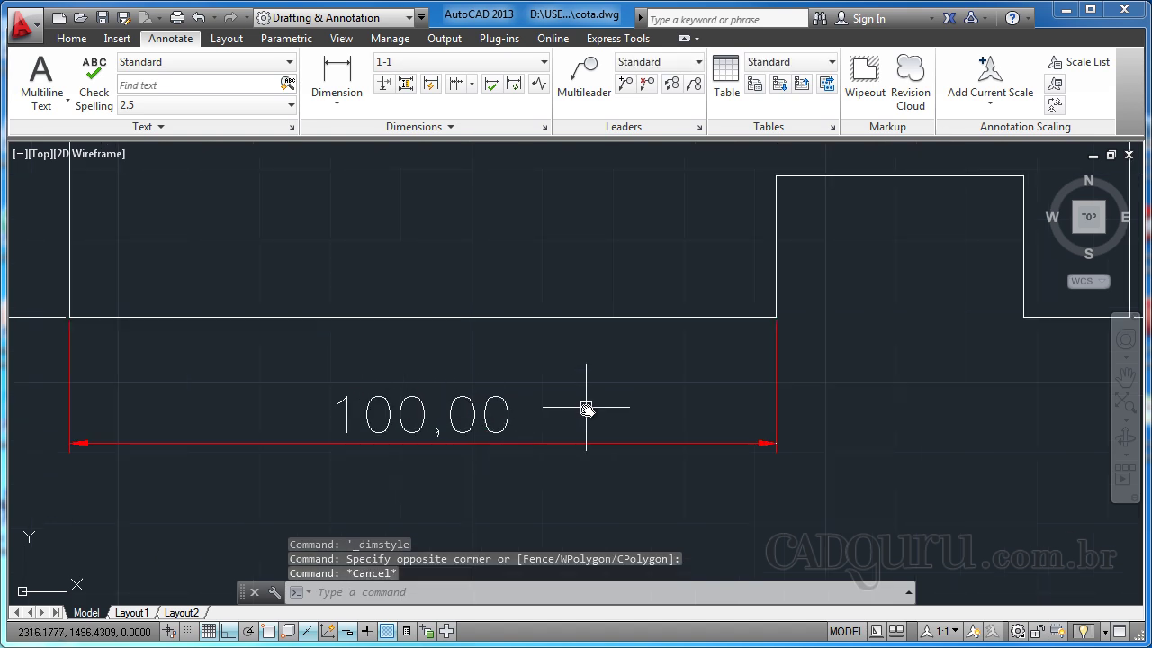
{"action": "scroll", "coordinate": [510, 429], "scroll_direction": "down", "scroll_amount": 1}
{"action": "middle_click_drag", "start_coordinate": [510, 430], "coordinate": [511, 484]}
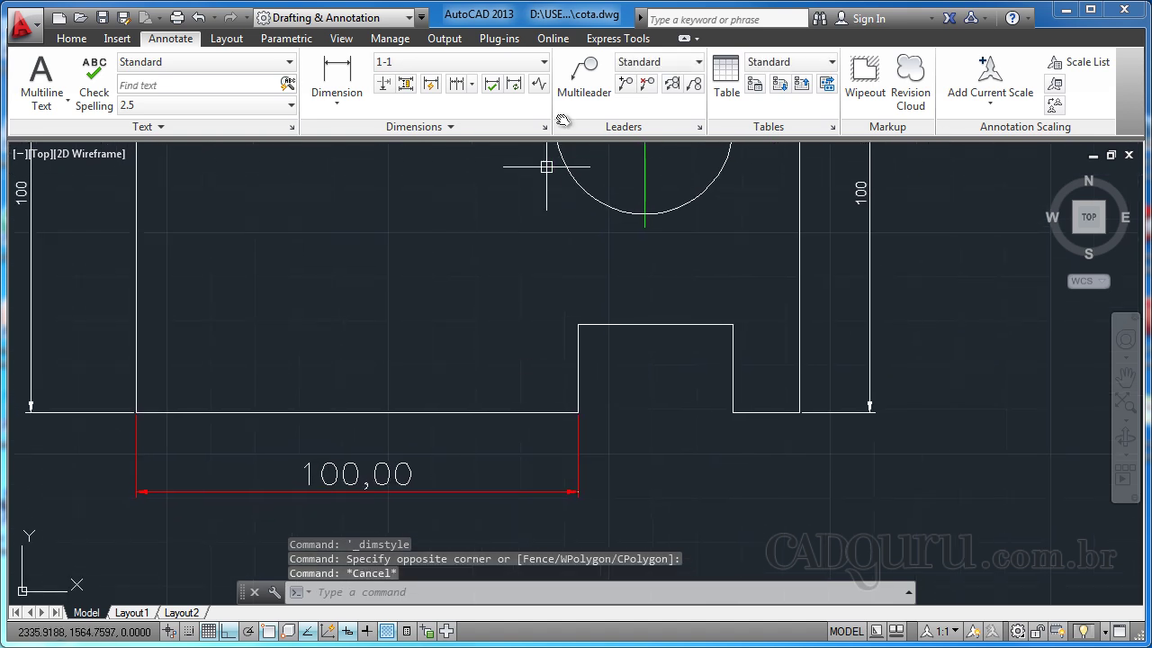
- Add a linear dimension across the bottom notch's opening, aligning its dimension line with the neighbouring bottom dimension
{"action": "left_click", "coordinate": [338, 75]}
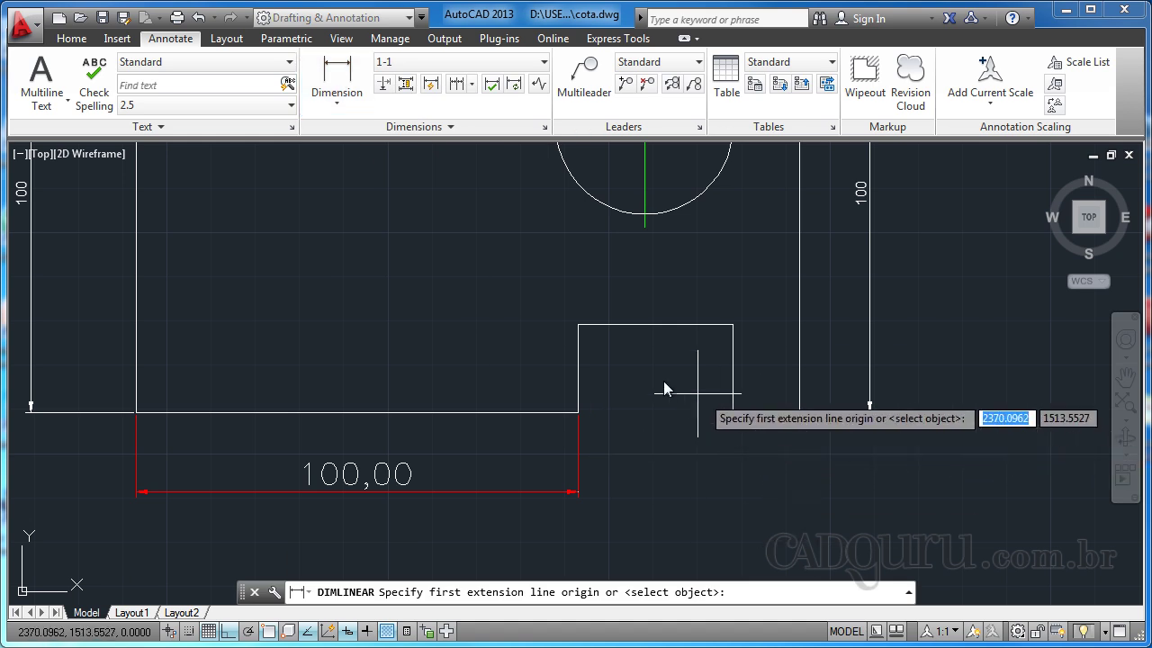
{"action": "left_click", "coordinate": [581, 401]}
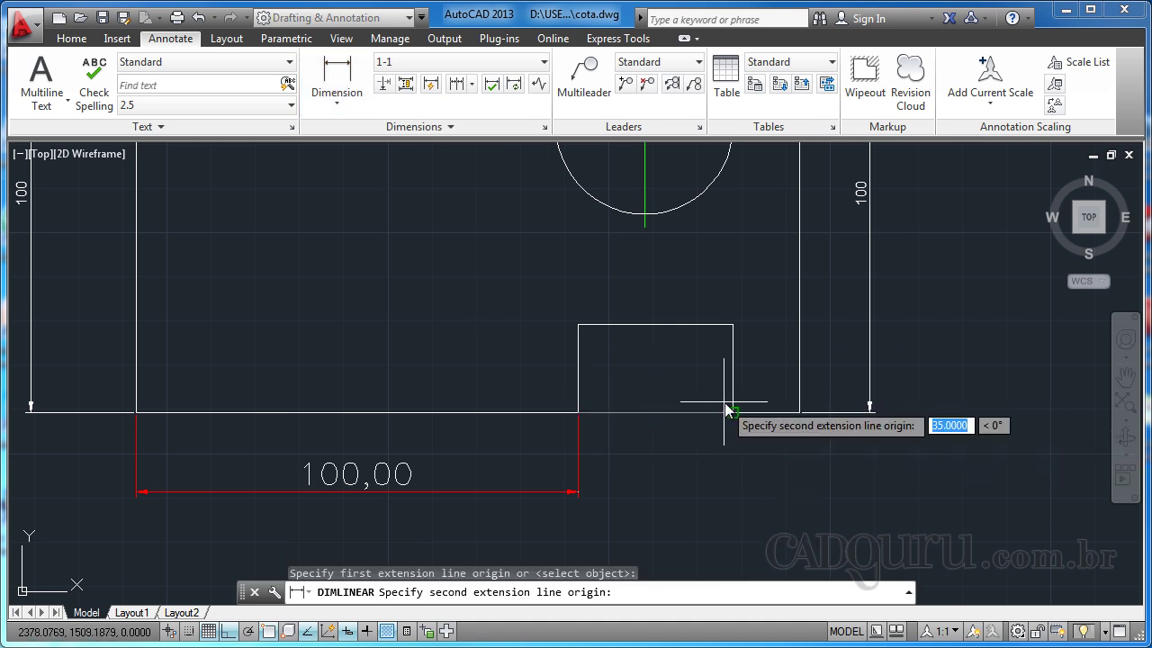
{"action": "left_click", "coordinate": [731, 409]}
{"action": "left_click", "coordinate": [507, 491]}
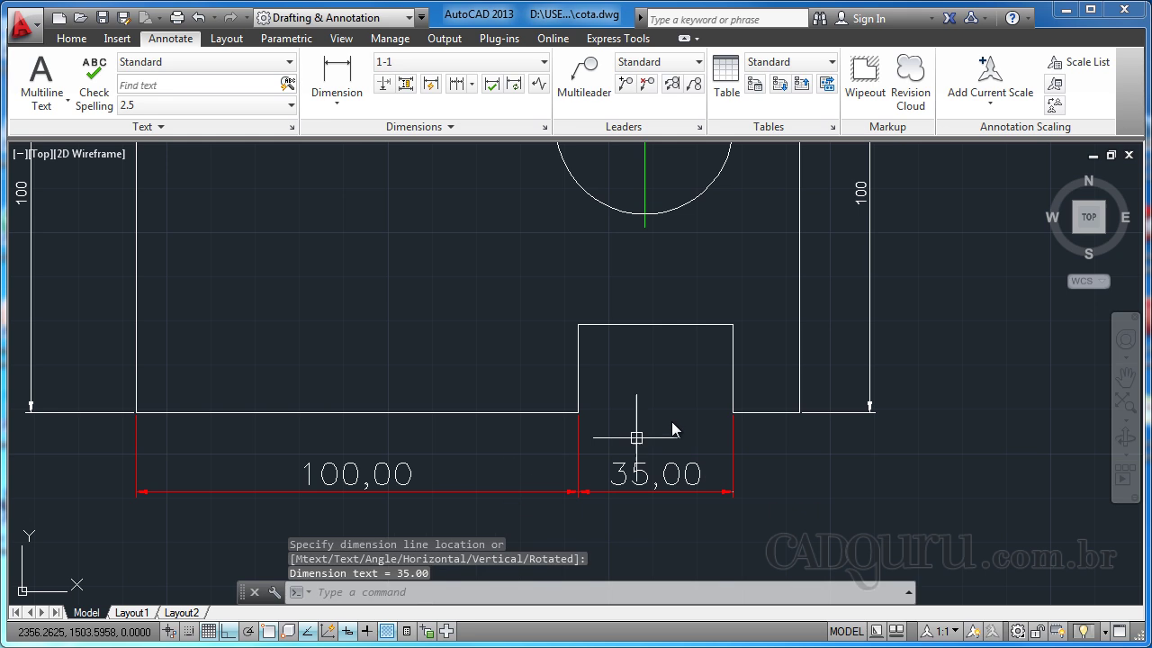
- Compare the decimal places and appearance of the two dimensions below the part
{"action": "mouse_move", "coordinate": [672, 421]}
{"action": "middle_mouse_down"}
{"action": "mouse_move", "coordinate": [694, 381]}
{"action": "mouse_move", "coordinate": [661, 410]}
{"action": "mouse_move", "coordinate": [690, 391]}
{"action": "middle_mouse_up"}
{"action": "scroll", "coordinate": [694, 381], "scroll_direction": "up", "scroll_amount": 2}
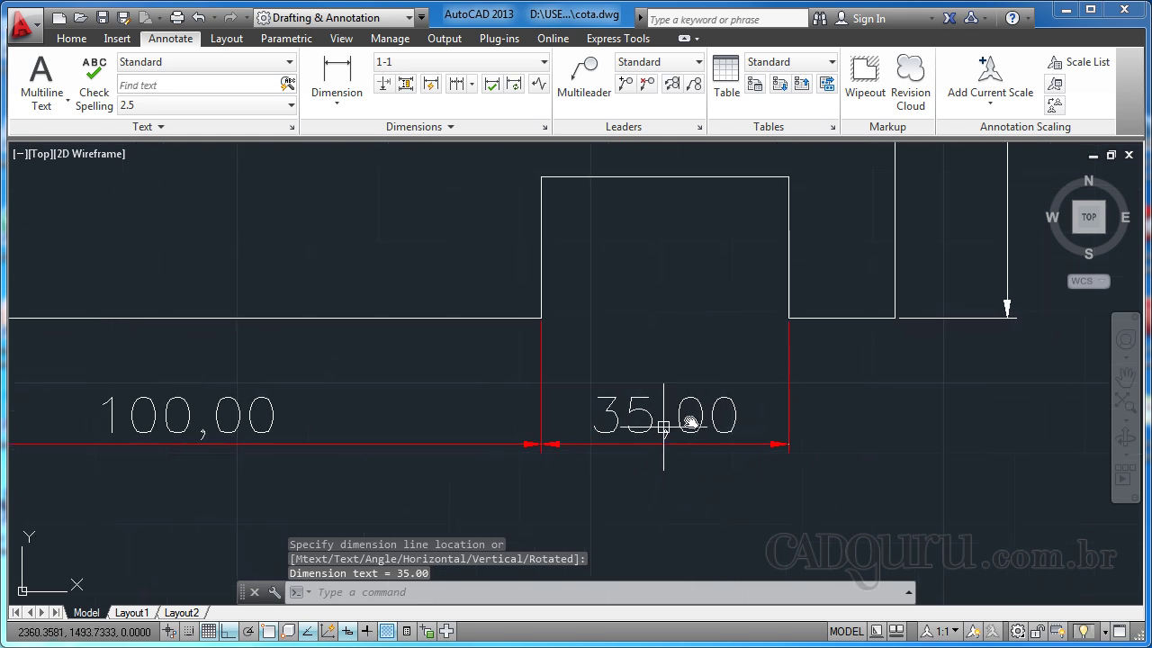
{"action": "scroll", "coordinate": [690, 329], "scroll_direction": "down", "scroll_amount": 2}
{"action": "middle_click_drag", "start_coordinate": [686, 334], "coordinate": [705, 381]}
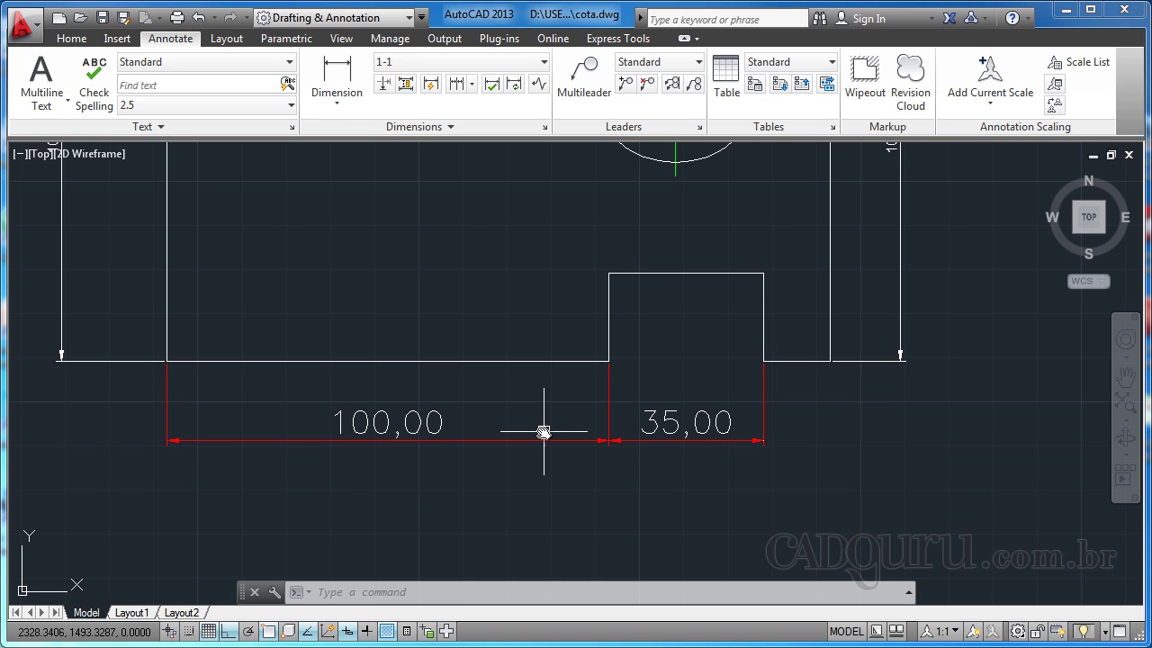
{"action": "middle_click_drag", "start_coordinate": [543, 429], "coordinate": [615, 424]}
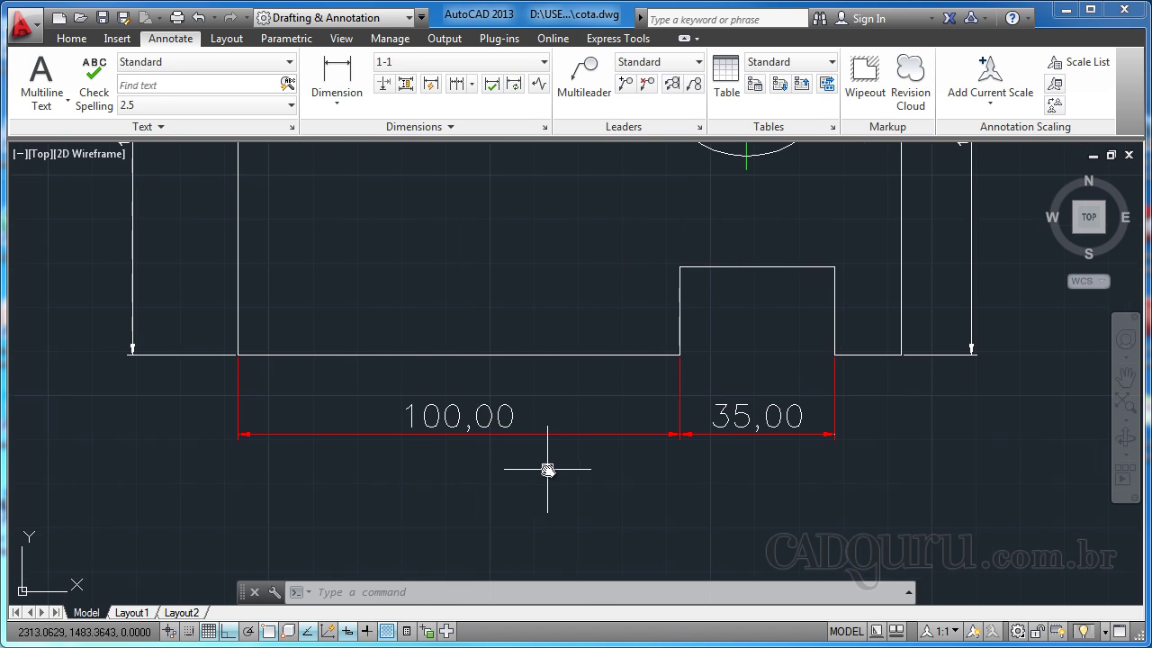
{"action": "middle_click_drag", "start_coordinate": [484, 471], "coordinate": [535, 445]}
{"action": "scroll", "coordinate": [523, 425], "scroll_direction": "up", "scroll_amount": 2}
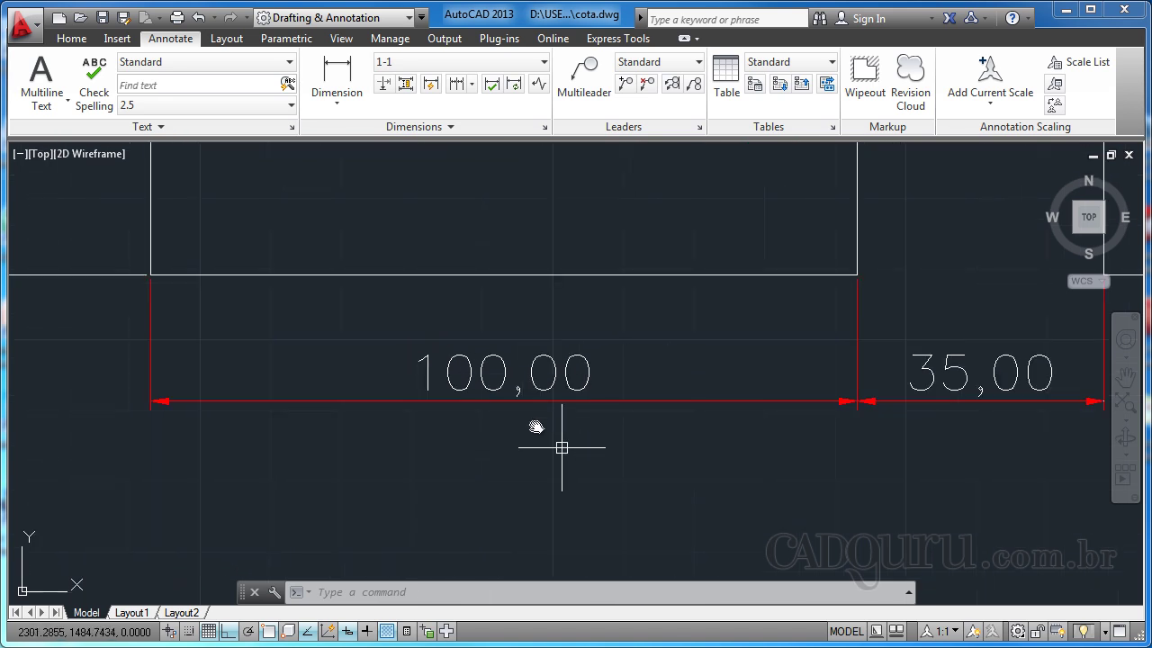
{"action": "scroll", "coordinate": [638, 373], "scroll_direction": "down", "scroll_amount": 2}
- Set the precision of only the bottom edge dimension left of the notch to 0.000
{"action": "scroll", "coordinate": [586, 404], "scroll_direction": "up", "scroll_amount": 2}
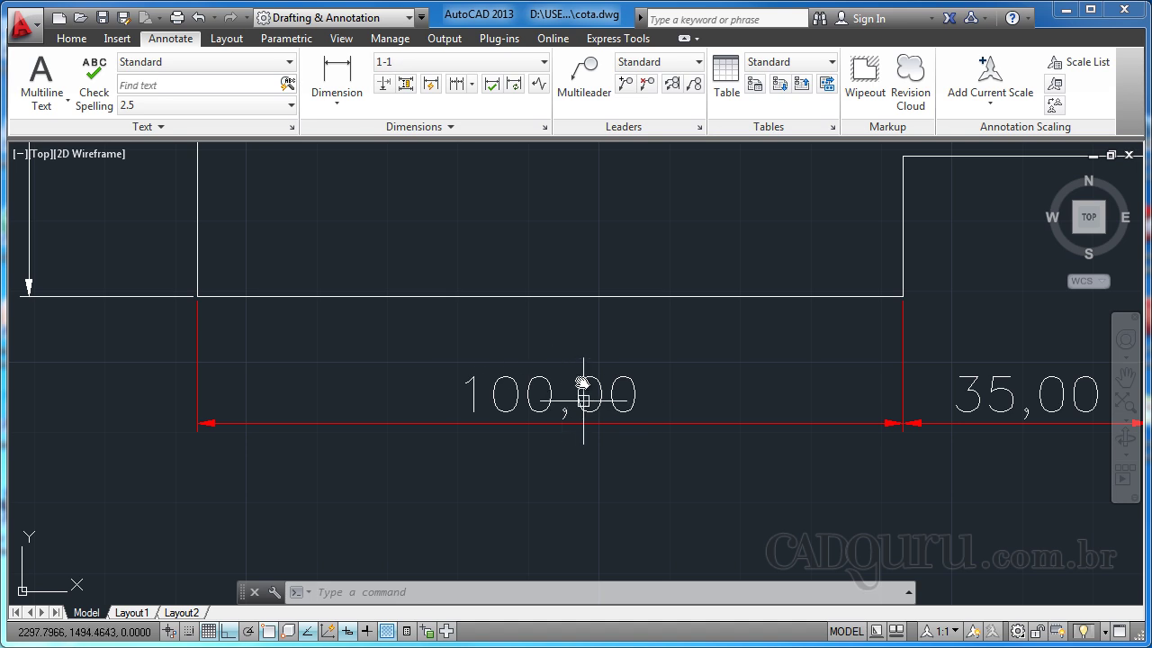
{"action": "left_click", "coordinate": [555, 401]}
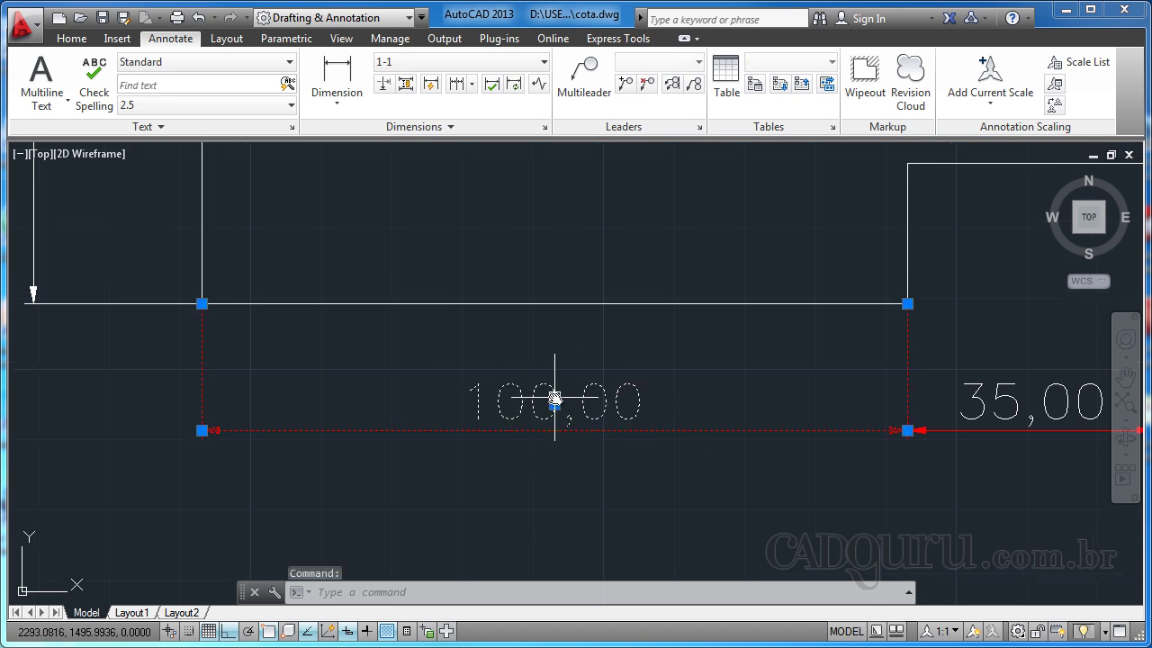
{"action": "right_click", "coordinate": [555, 403]}
{"action": "mouse_move", "coordinate": [625, 399]}
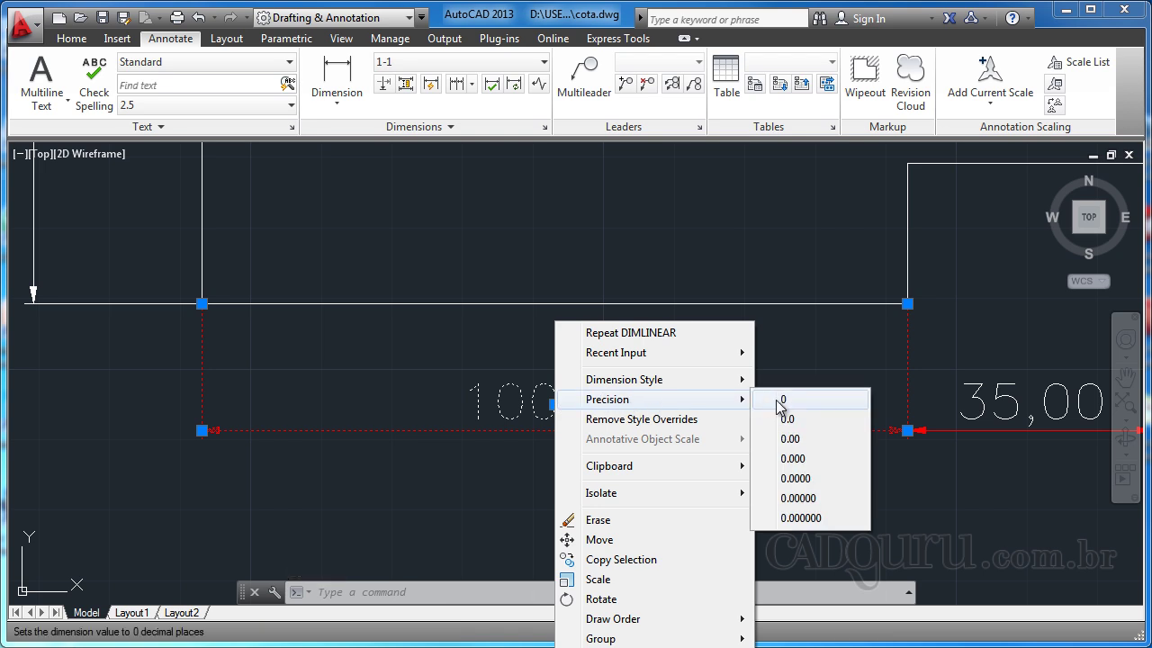
{"action": "left_click", "coordinate": [808, 461]}
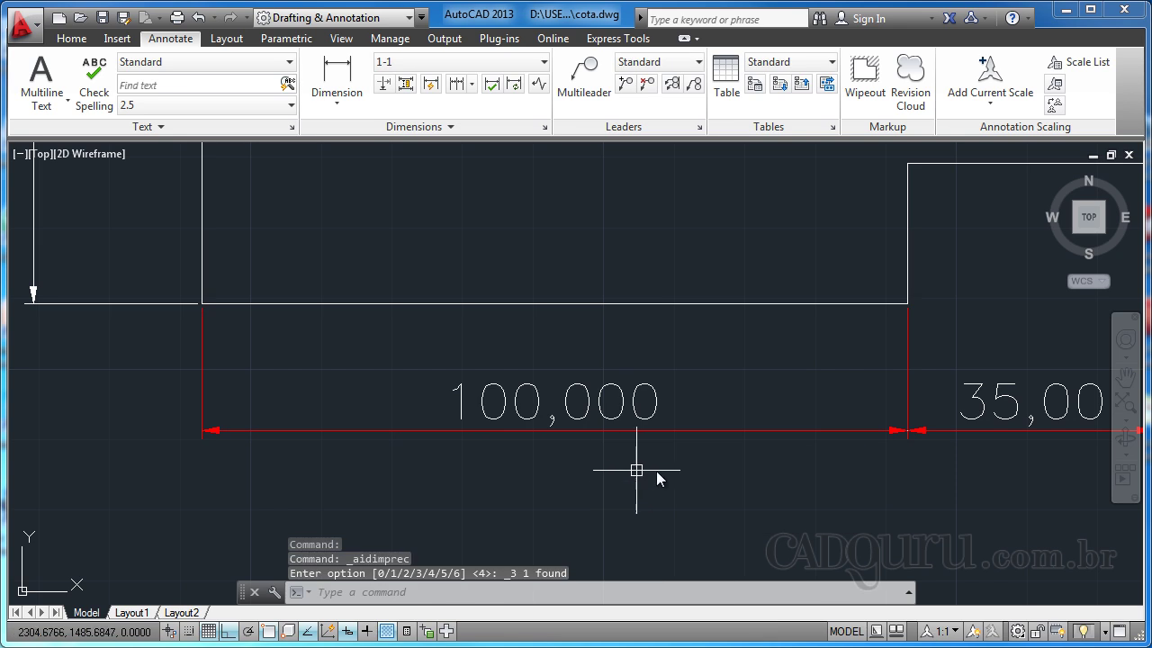
{"action": "scroll", "coordinate": [621, 453], "scroll_direction": "down", "scroll_amount": 2}
{"action": "middle_click_drag", "start_coordinate": [736, 470], "coordinate": [692, 502]}
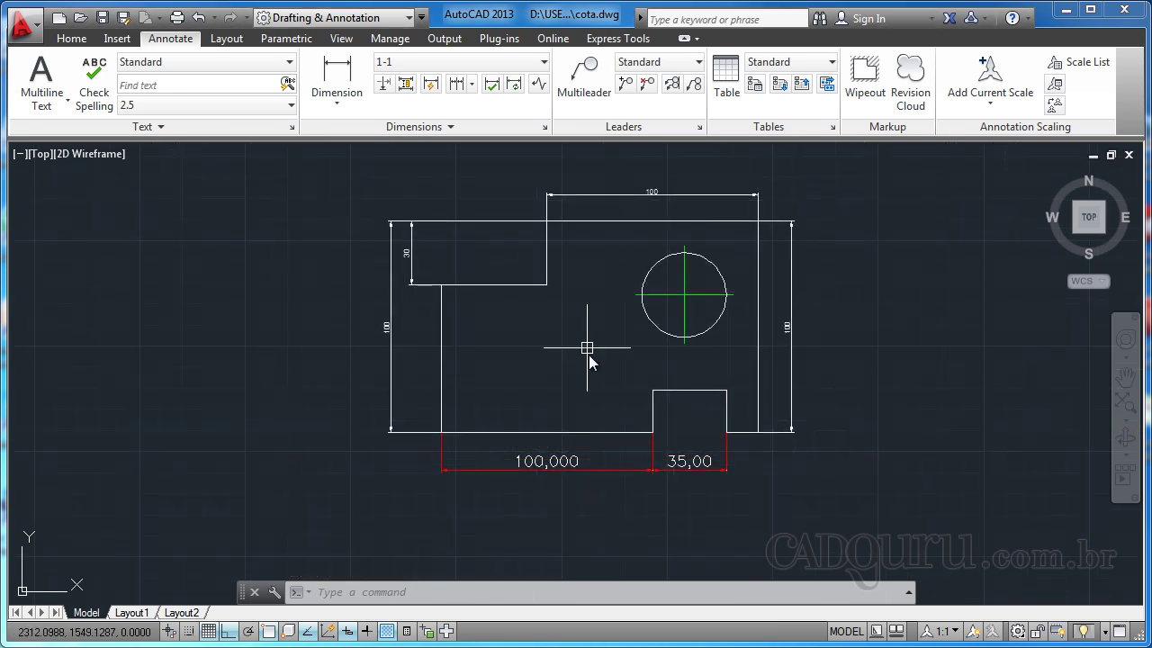
{"action": "mouse_move", "coordinate": [581, 361]}
{"action": "middle_mouse_down"}
{"action": "mouse_move", "coordinate": [547, 370]}
{"action": "mouse_move", "coordinate": [507, 358]}
{"action": "middle_mouse_up"}
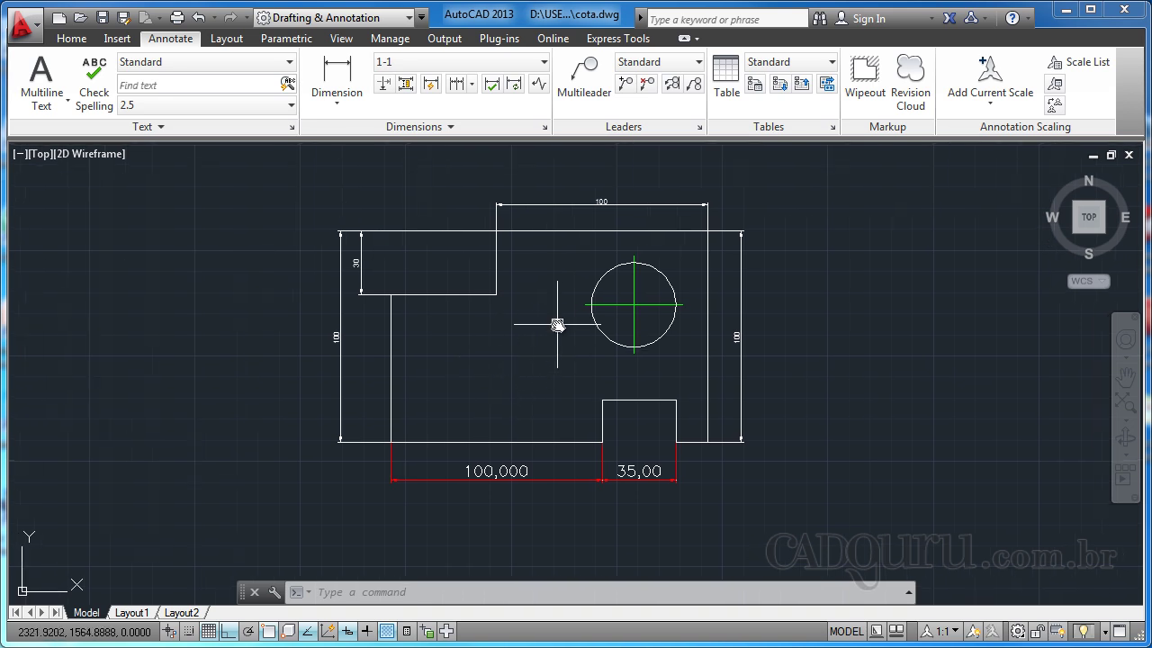
{"action": "middle_click_drag", "start_coordinate": [523, 402], "coordinate": [476, 407]}
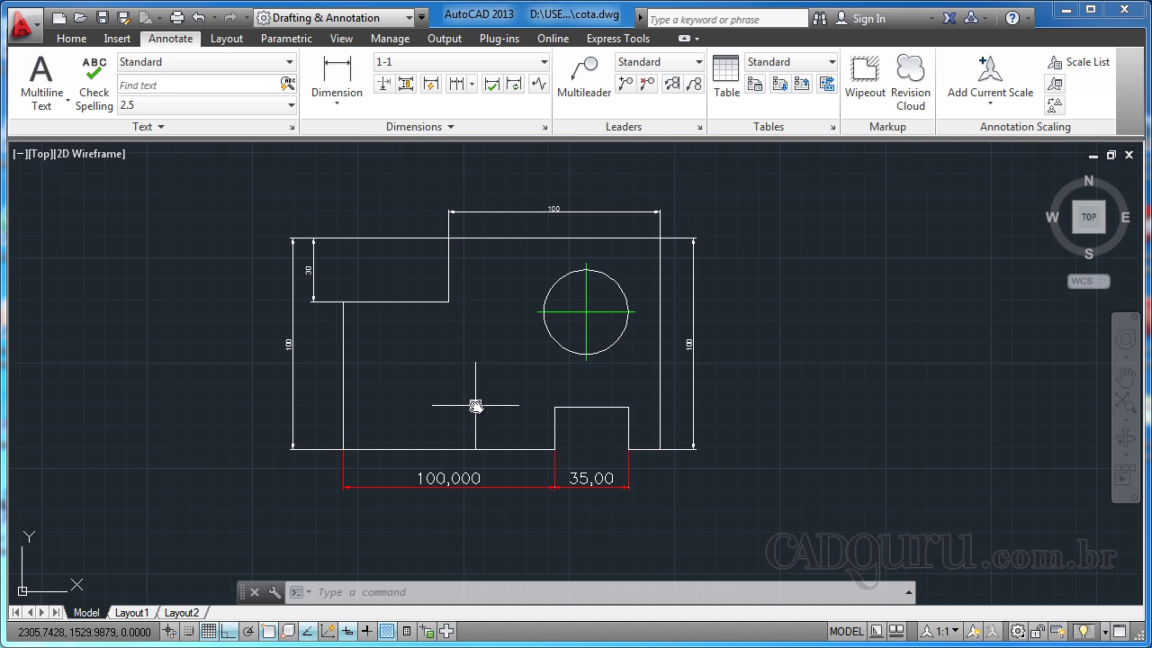
{"action": "middle_click_drag", "start_coordinate": [411, 352], "coordinate": [442, 361]}
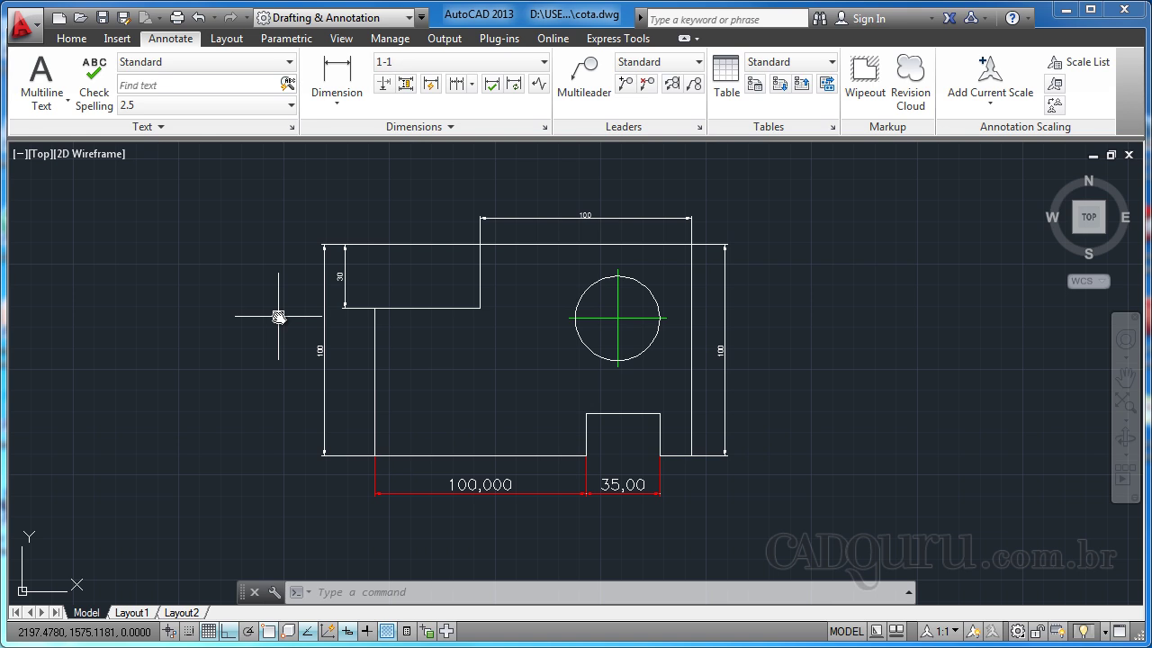
{"action": "mouse_move", "coordinate": [481, 362]}
{"action": "middle_mouse_down"}
{"action": "mouse_move", "coordinate": [458, 367]}
{"action": "mouse_move", "coordinate": [489, 379]}
{"action": "middle_mouse_up"}
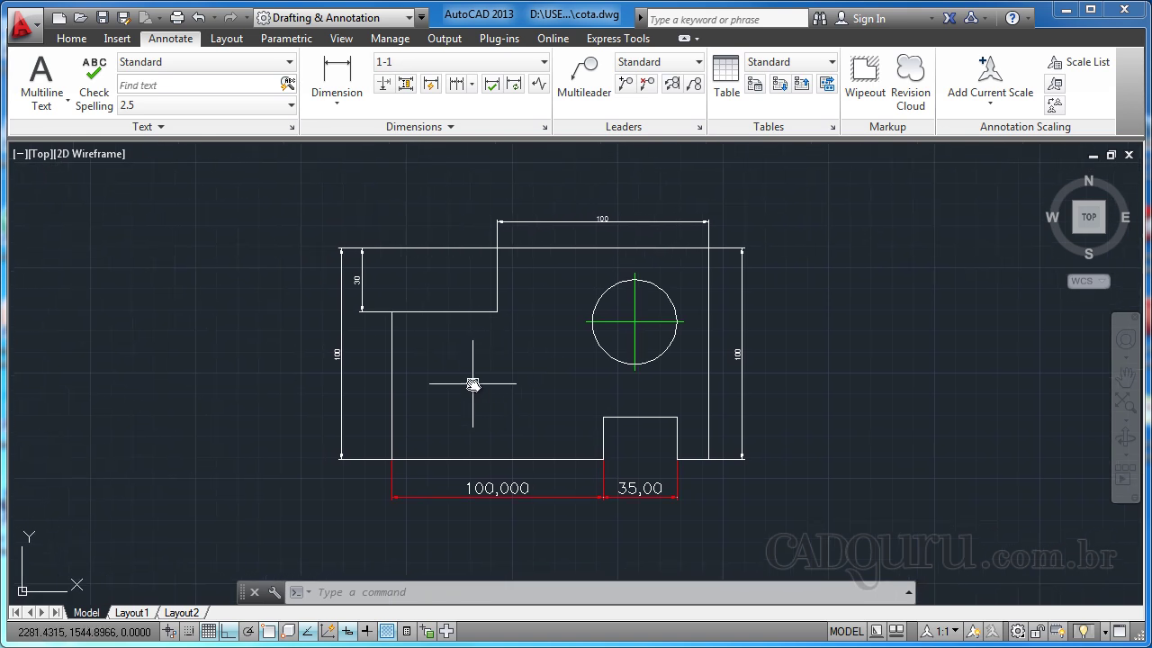